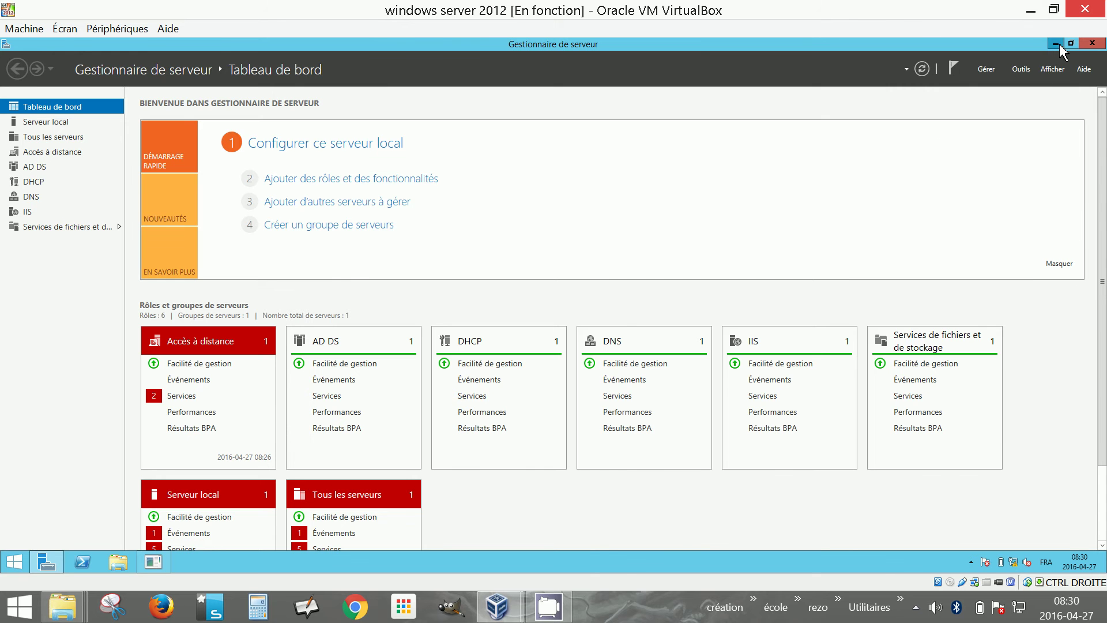
# Minimize Server Manager, cancel the Shutdown Event Tracker prompt, and close the Start screen again
pyautogui.click(1058, 44)
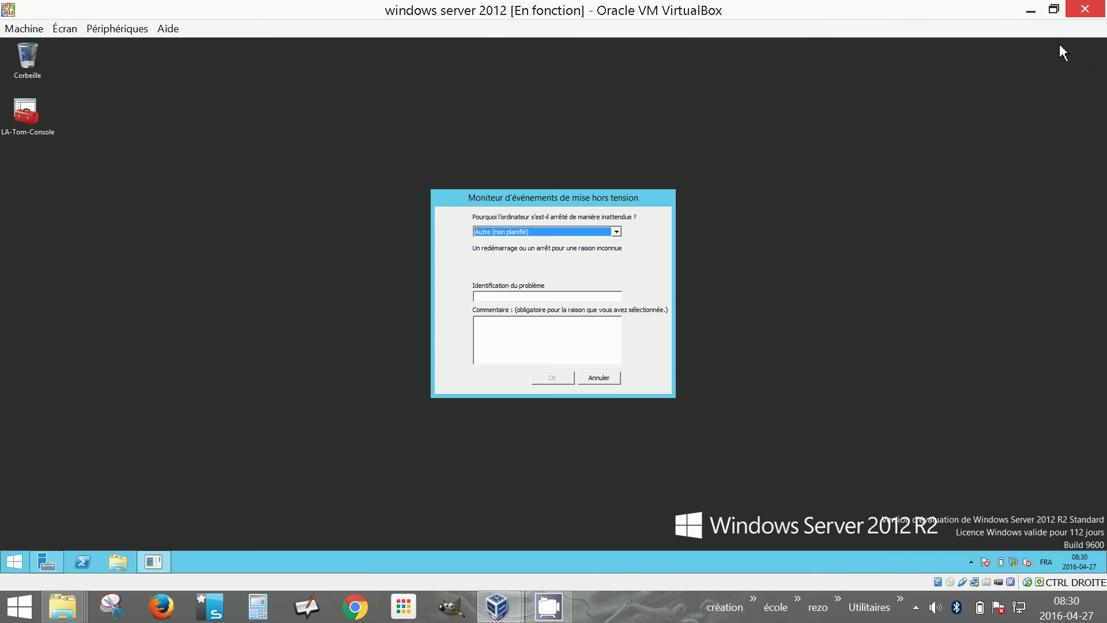
pyautogui.click(600, 378)
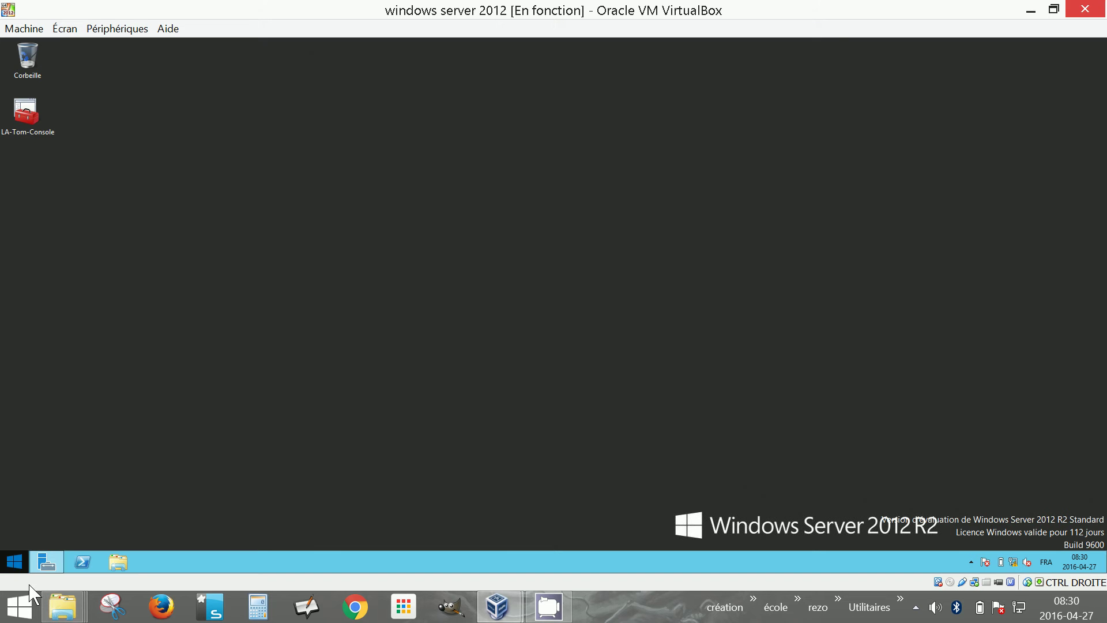
pyautogui.click(16, 563)
pyautogui.click(20, 563)
pyautogui.press('super+e')
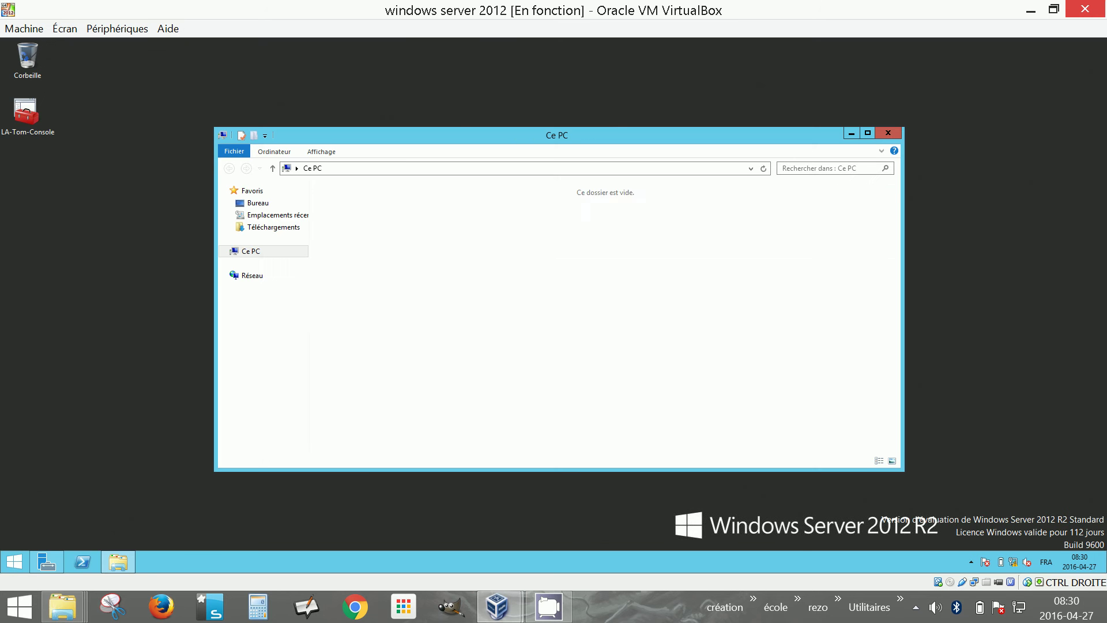
pyautogui.click(414, 300)
pyautogui.doubleClick(414, 300)
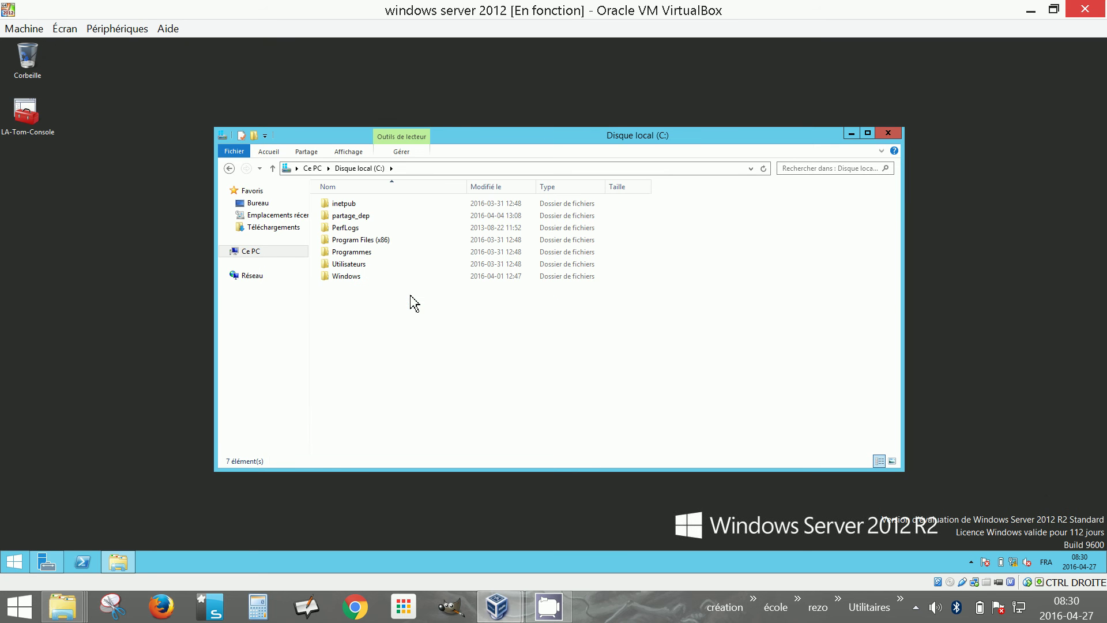
pyautogui.click(358, 219)
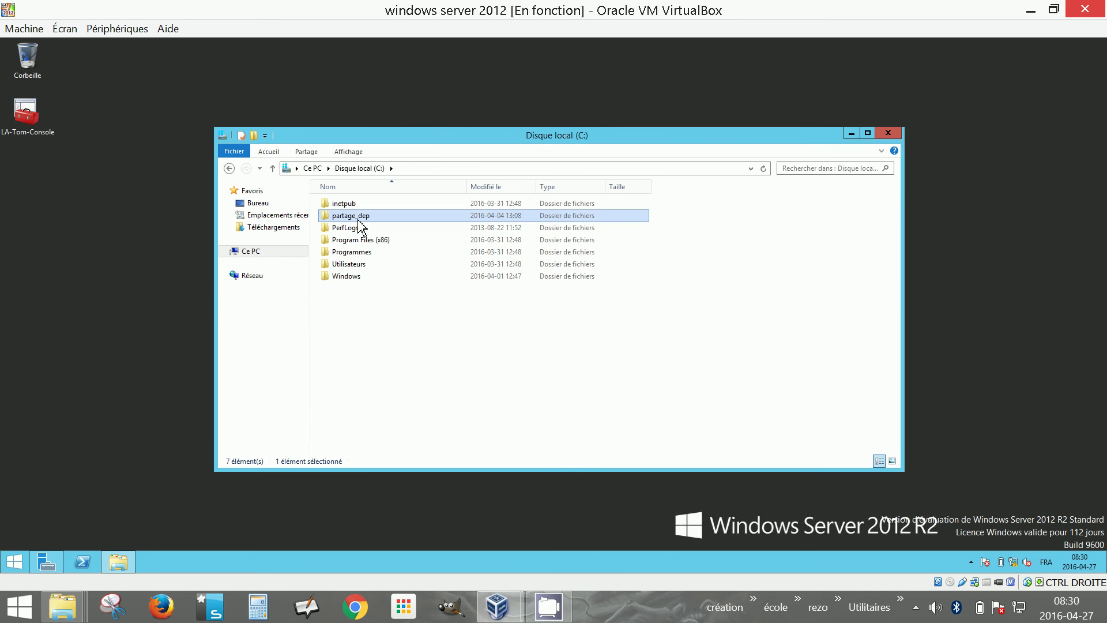
pyautogui.doubleClick(358, 220)
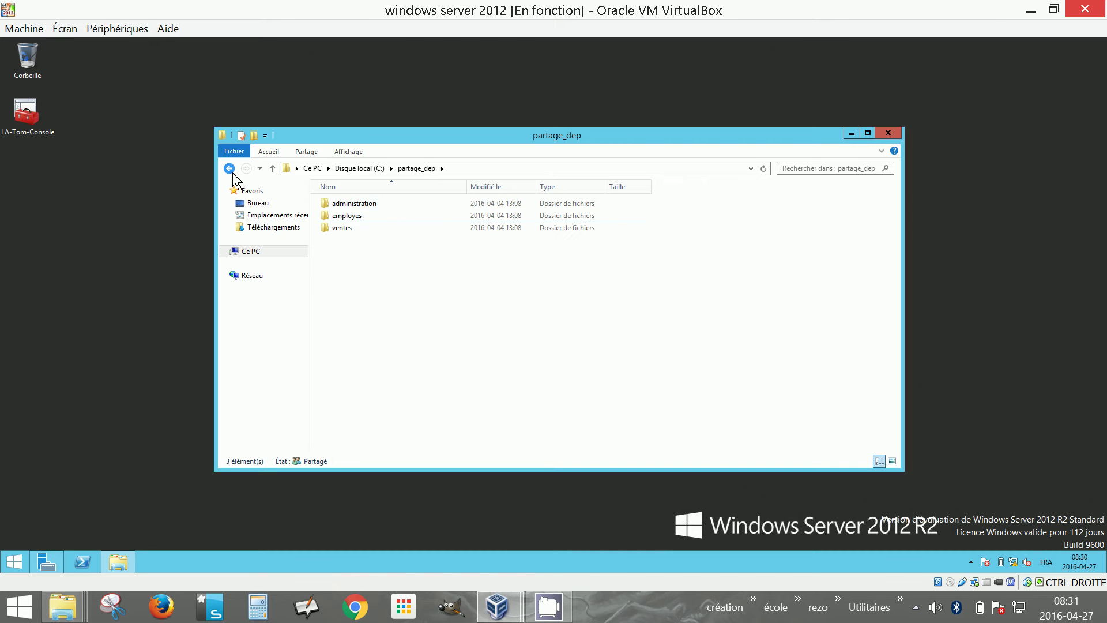
pyautogui.click(230, 169)
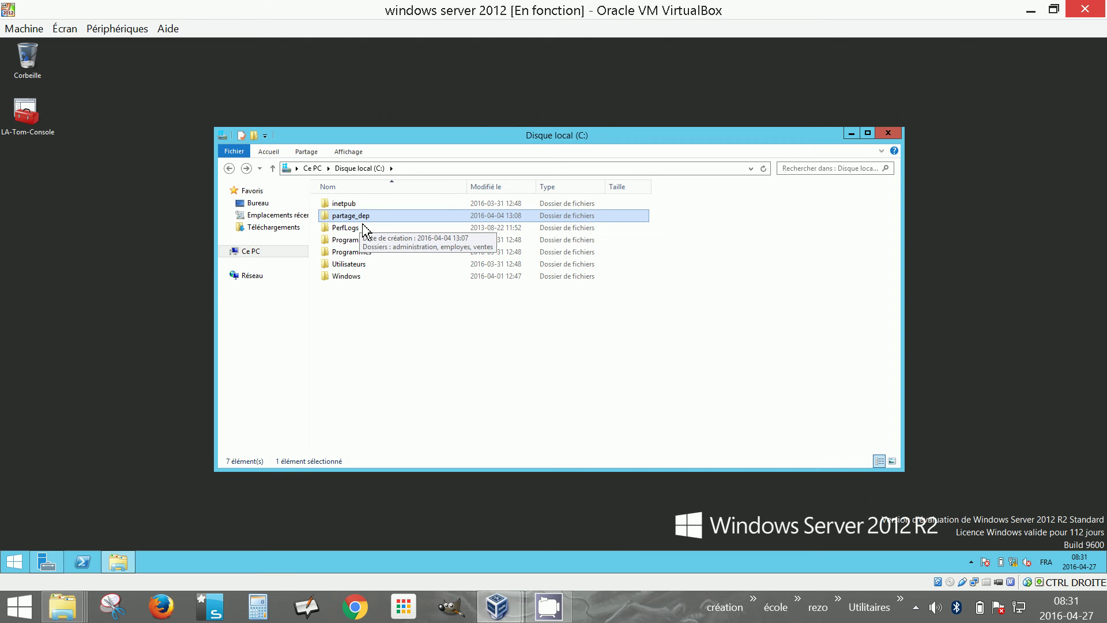
pyautogui.click(851, 134)
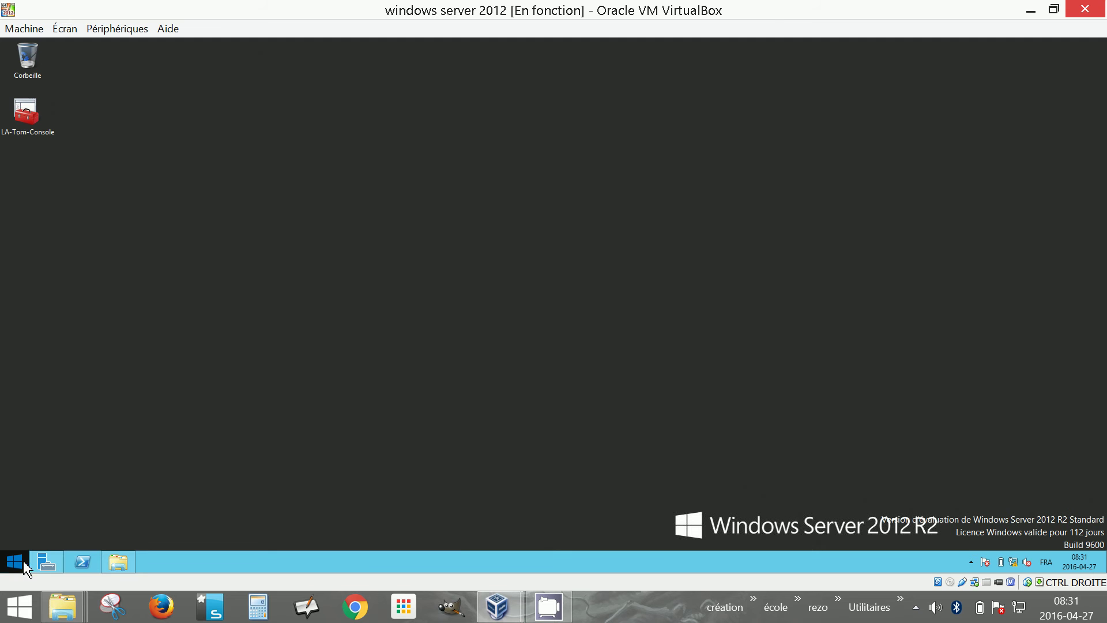
# Launch LA-Tom-Console and browse the Add/Remove Snap-ins dialog, closing it without adding anything
pyautogui.doubleClick(40, 122)
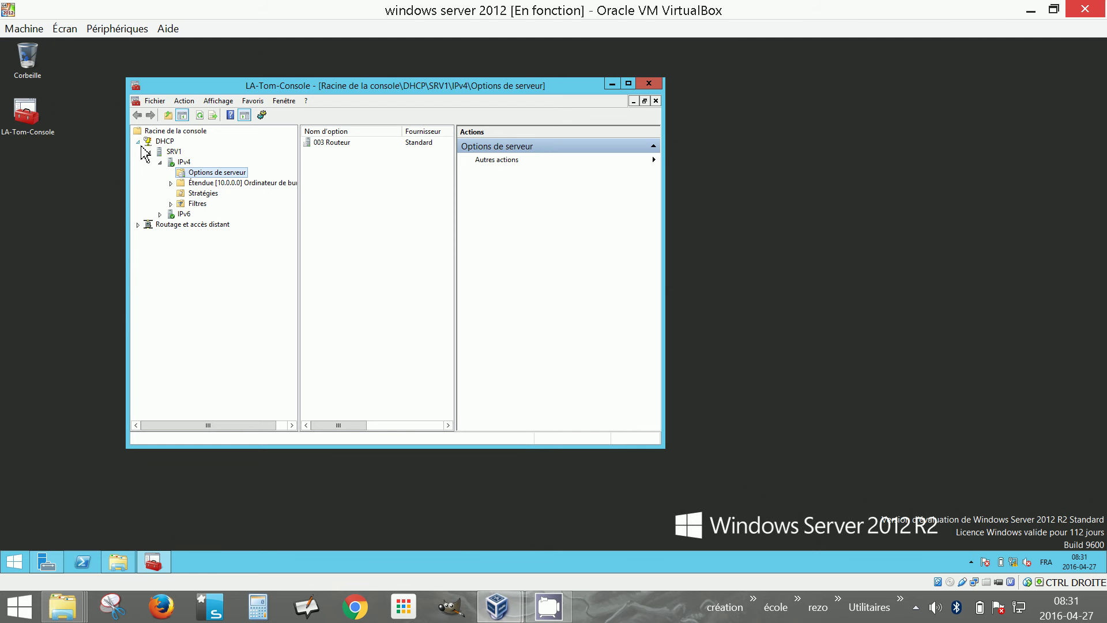
pyautogui.click(138, 141)
pyautogui.click(154, 101)
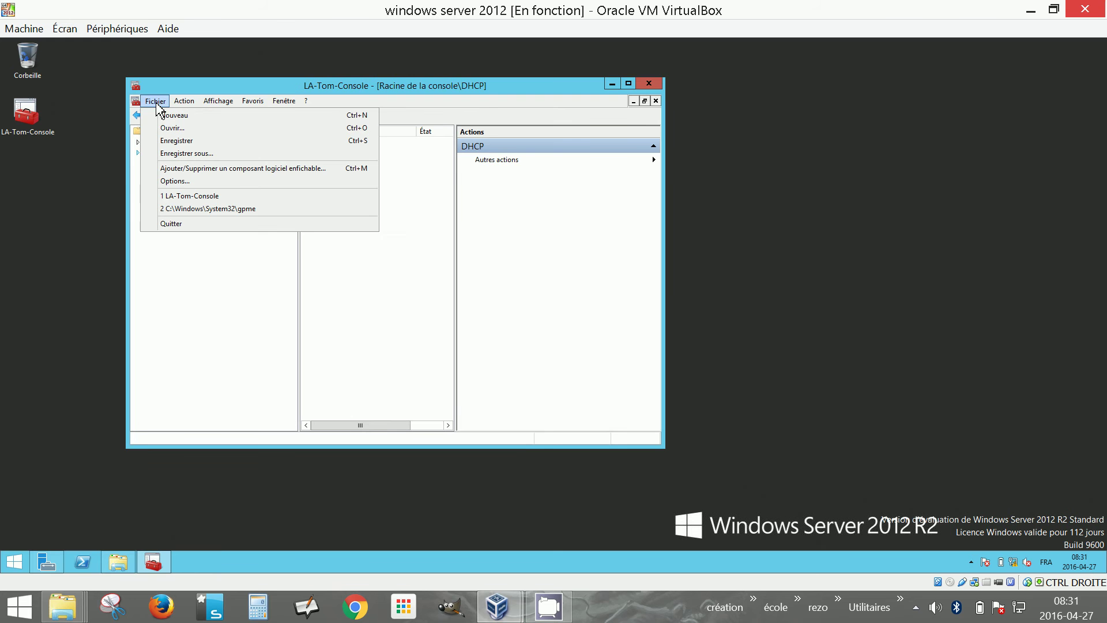
pyautogui.click(177, 167)
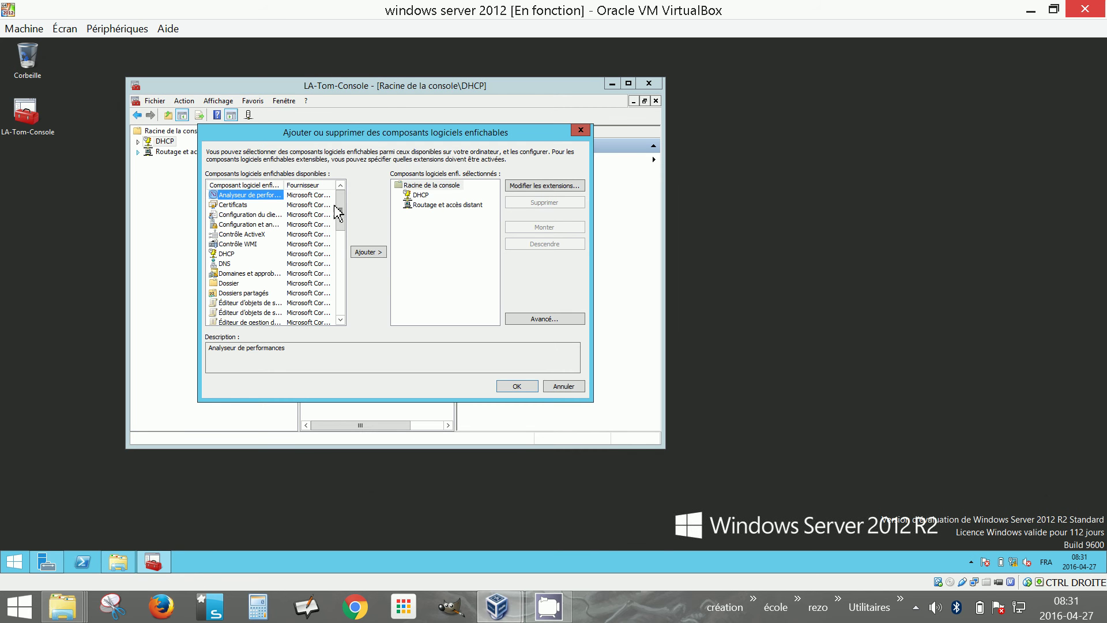
pyautogui.moveTo(340, 209); pyautogui.dragTo(350, 232)
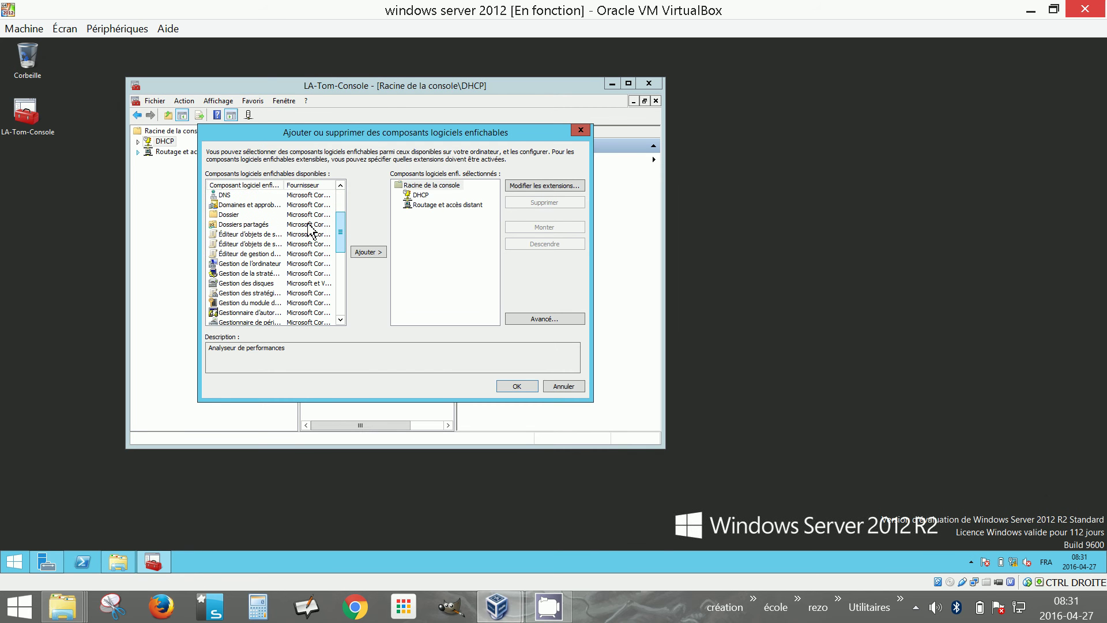
pyautogui.click(257, 275)
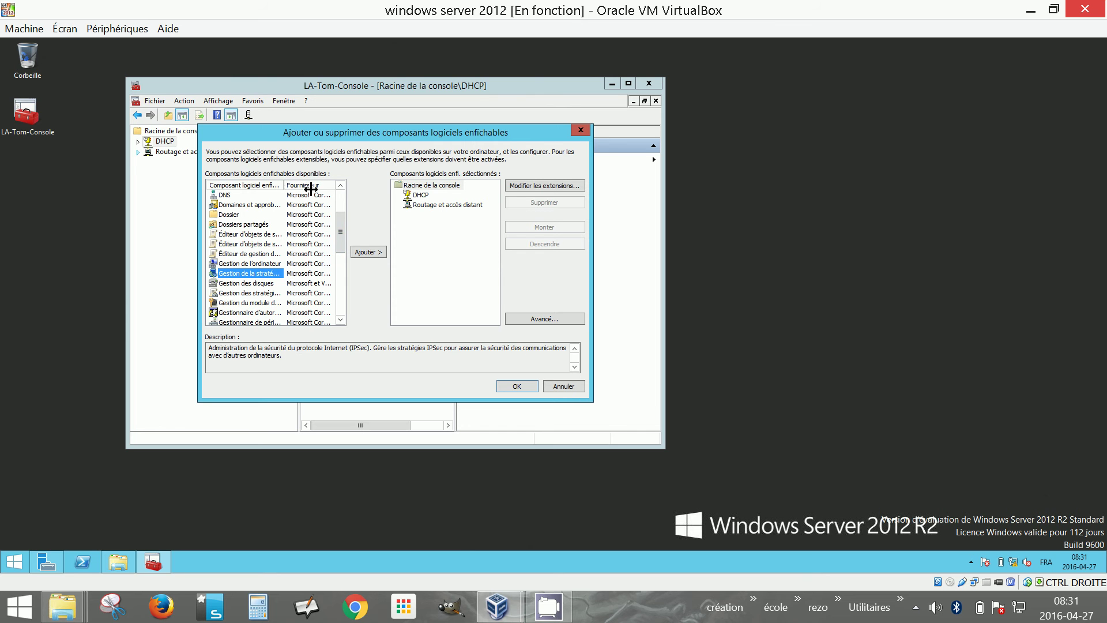
pyautogui.click(242, 294)
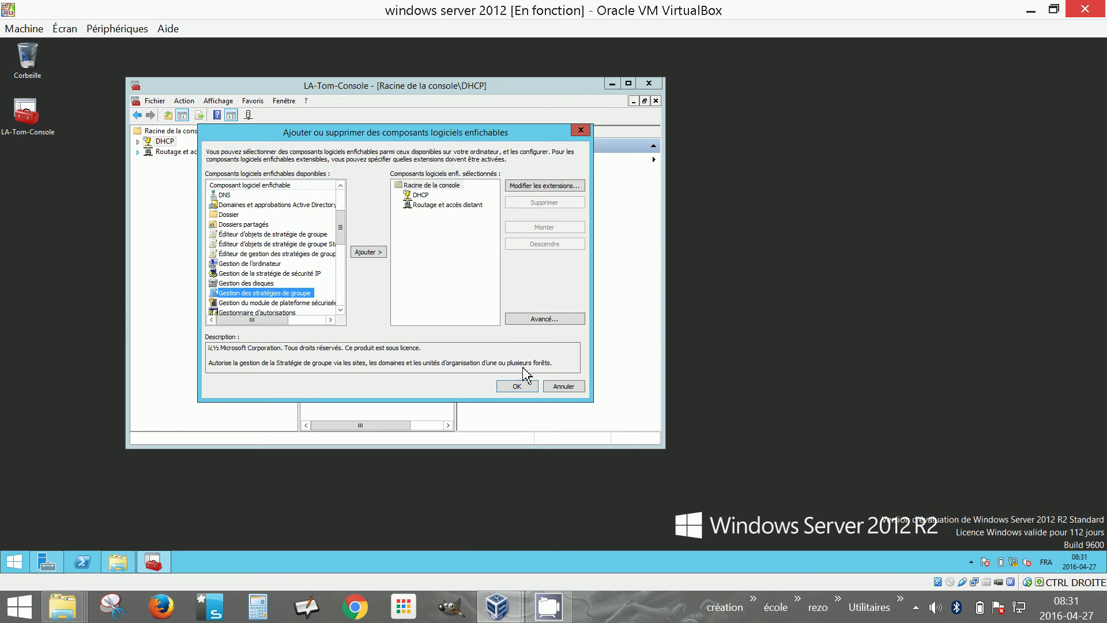
pyautogui.click(532, 387)
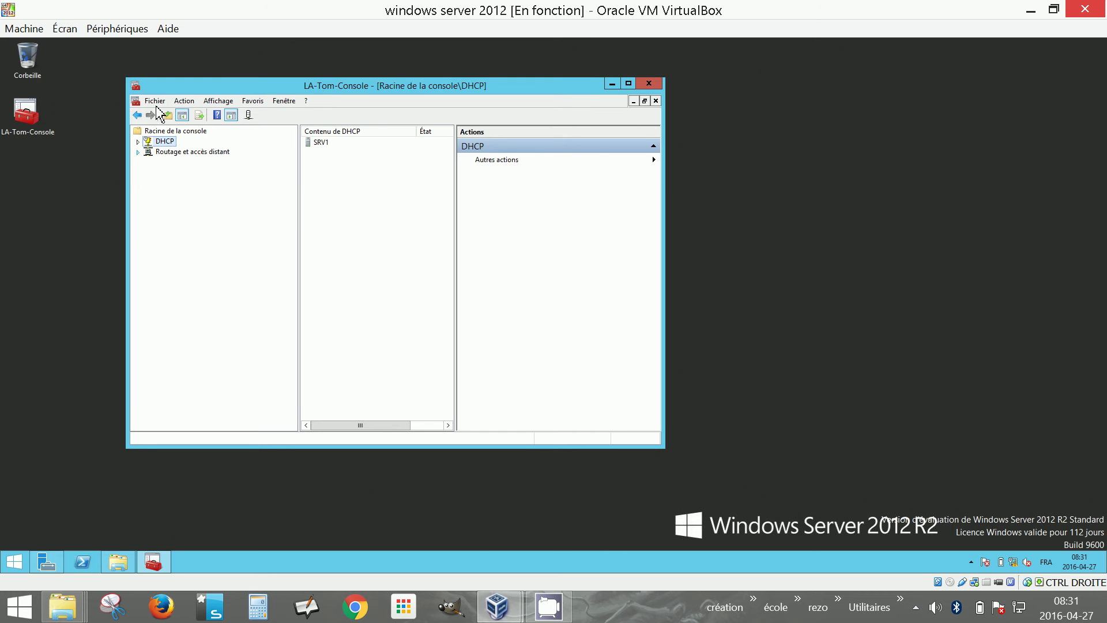
# Add the Gestion des stratégies de groupe snap-in to the console and show its node
pyautogui.click(154, 101)
pyautogui.click(183, 169)
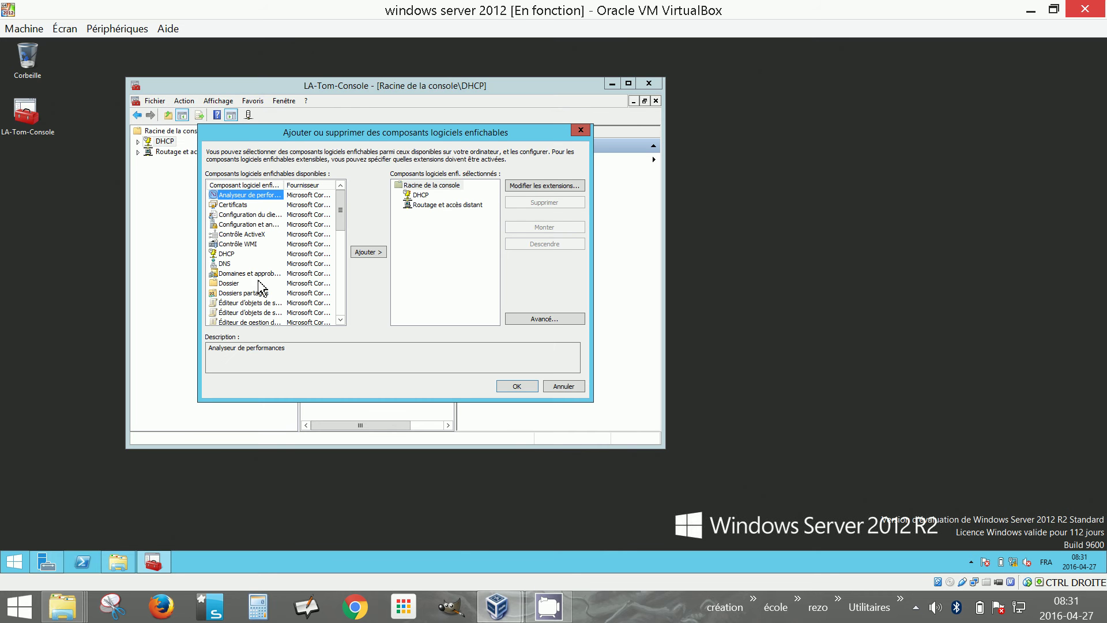
pyautogui.moveTo(344, 215); pyautogui.dragTo(347, 247)
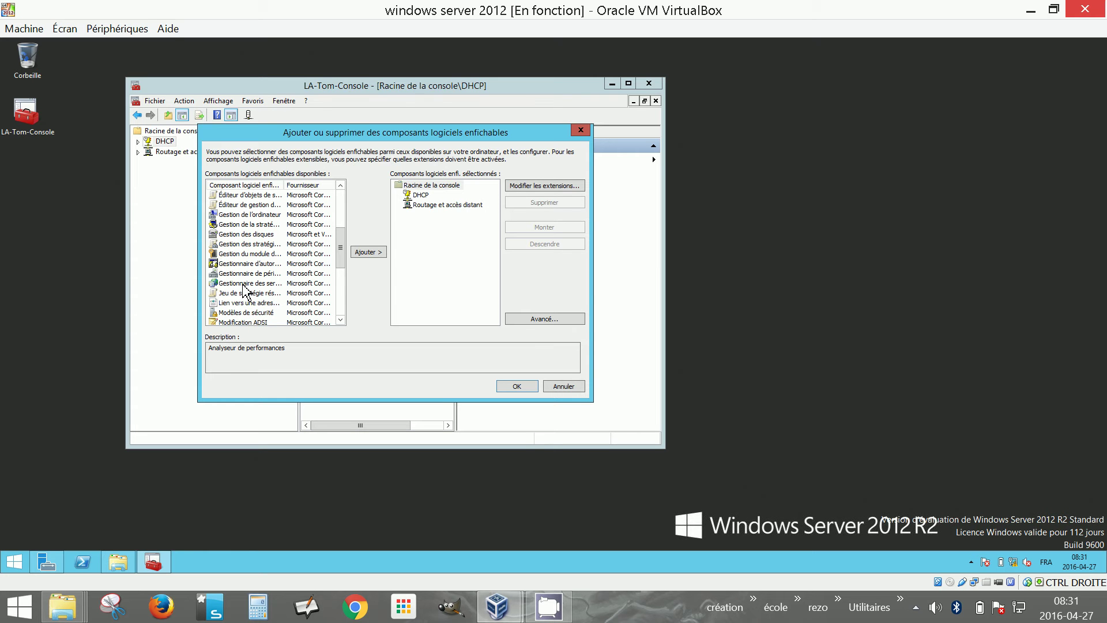
pyautogui.click(271, 245)
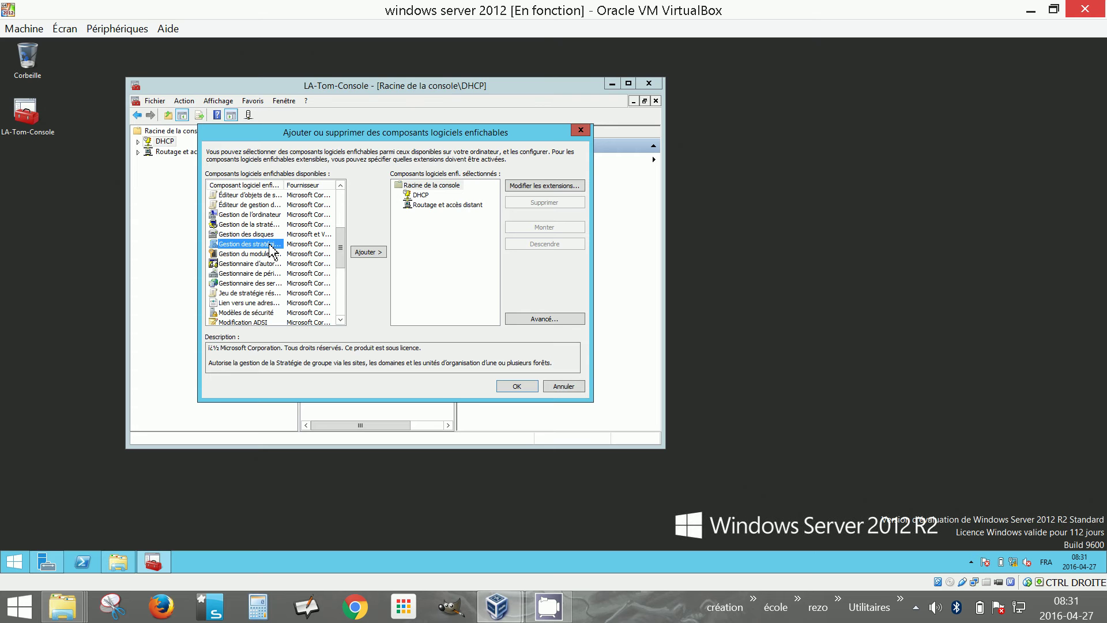
pyautogui.click(366, 253)
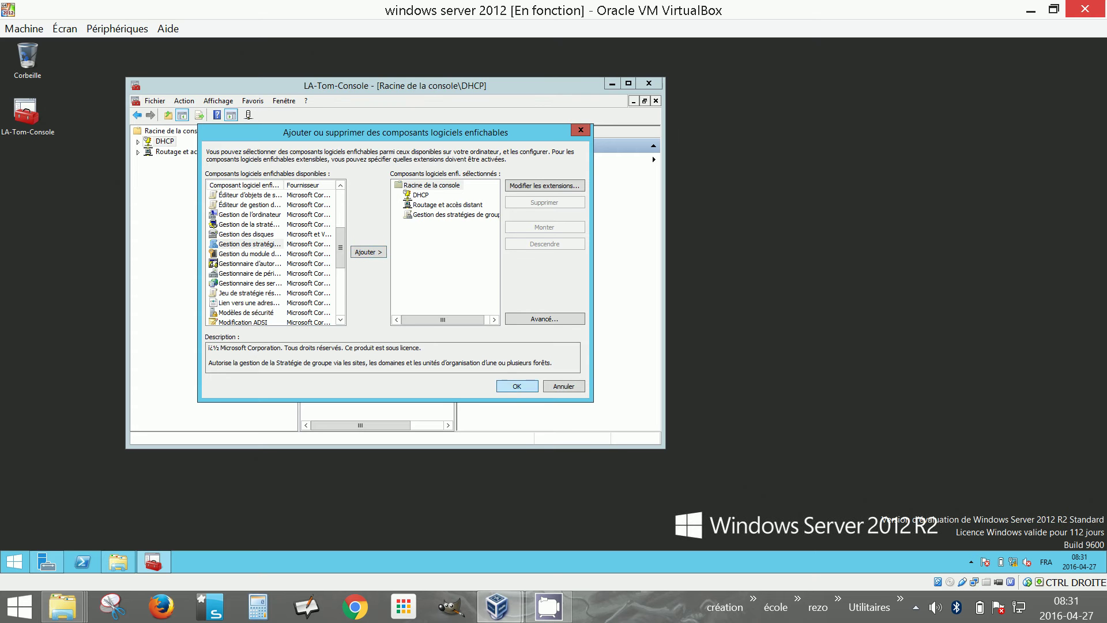
pyautogui.click(517, 385)
pyautogui.click(184, 163)
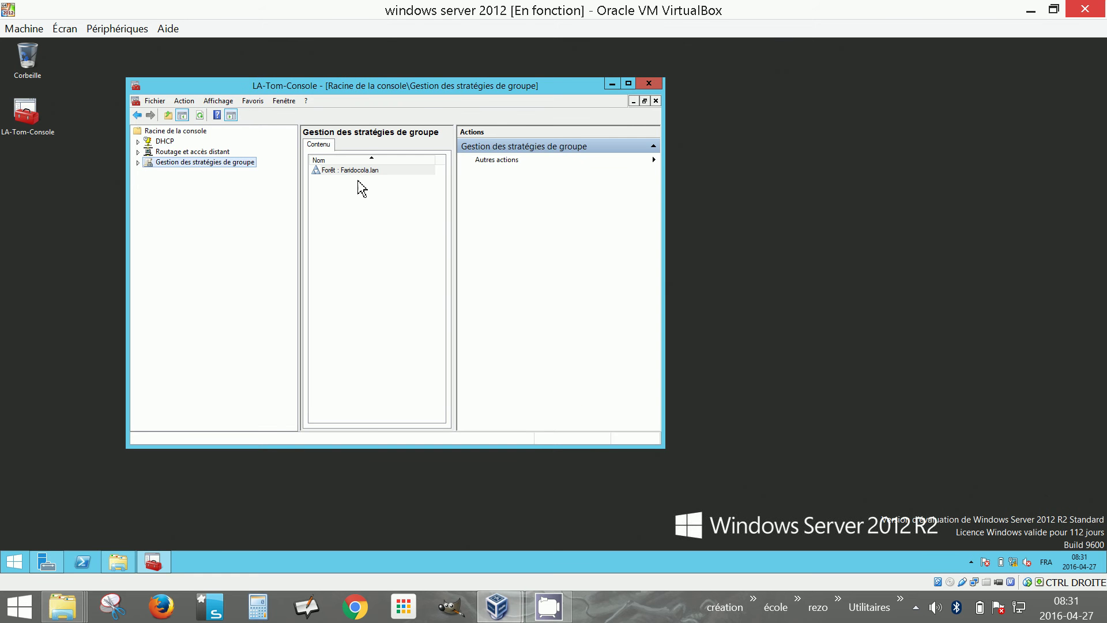
# Maximize the console and expand Forêt > Domaines > Faridocola.lan down to OU_Faridocola
pyautogui.click(628, 84)
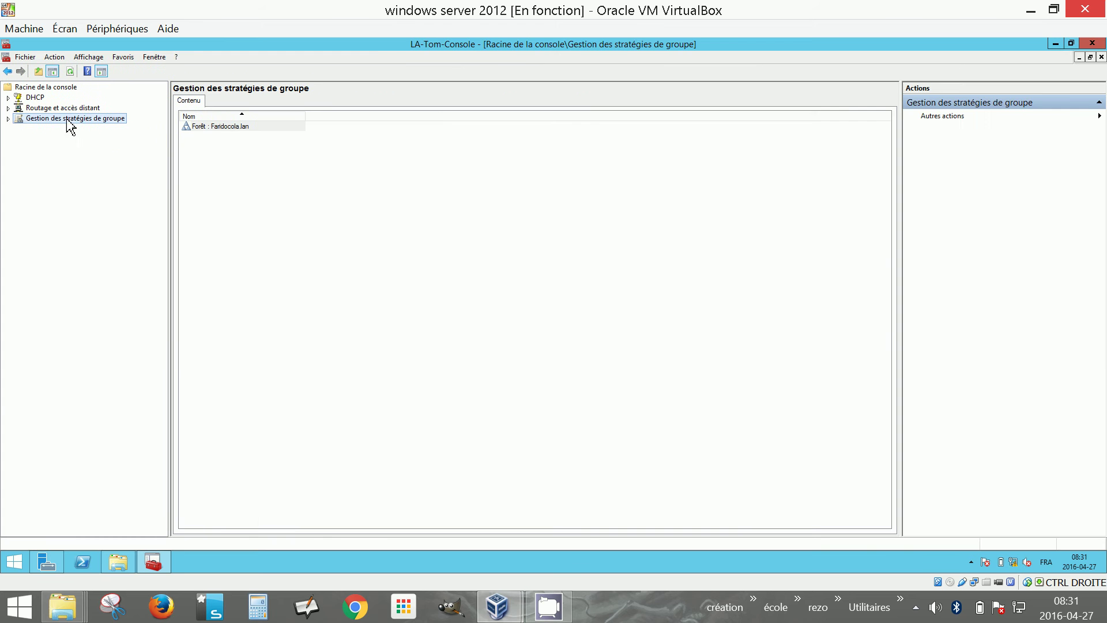
pyautogui.click(8, 119)
pyautogui.doubleClick(30, 130)
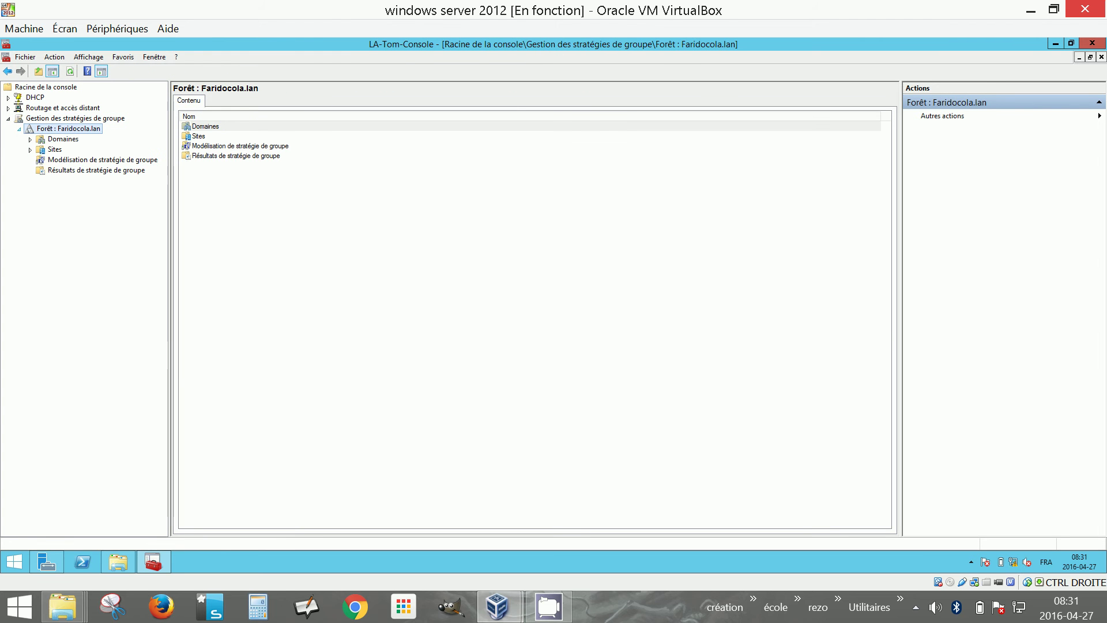
pyautogui.click(30, 139)
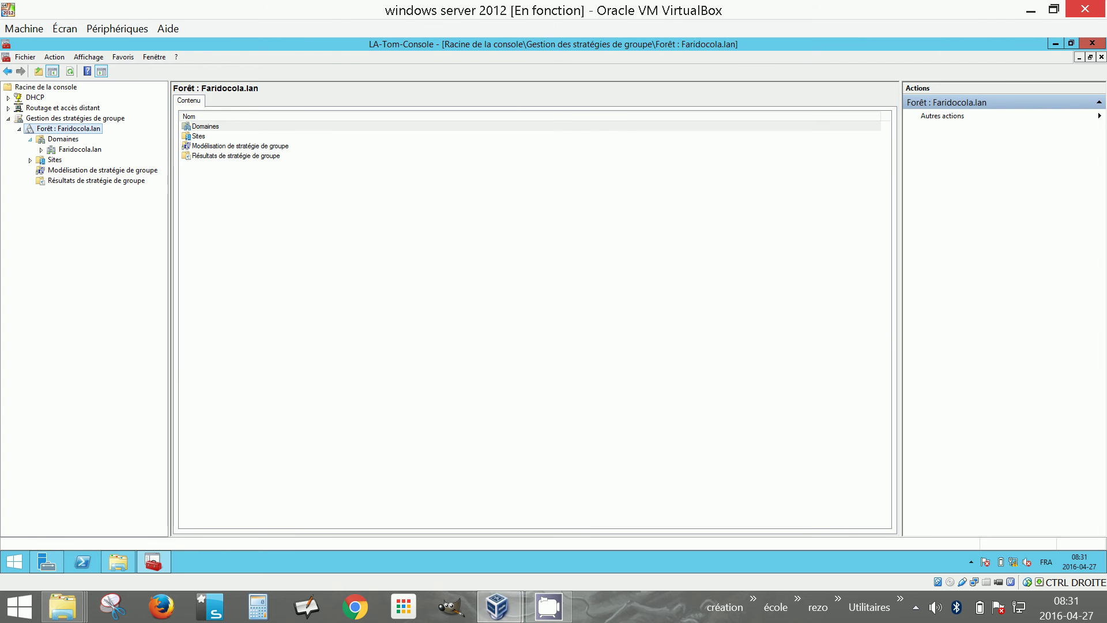
pyautogui.click(41, 149)
pyautogui.click(86, 192)
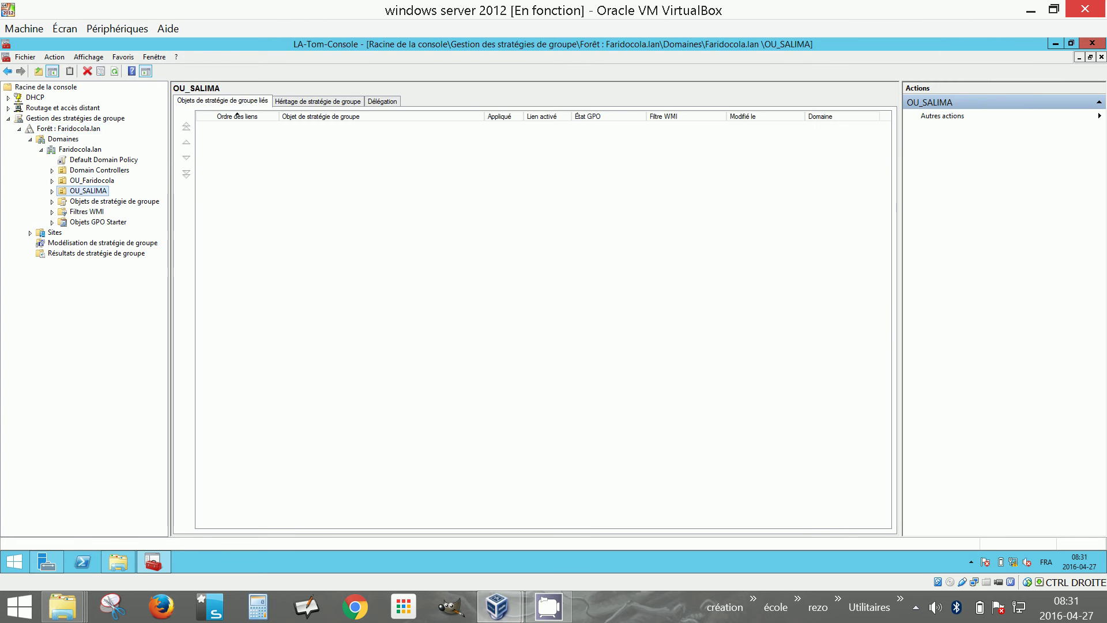
pyautogui.click(52, 180)
pyautogui.click(93, 181)
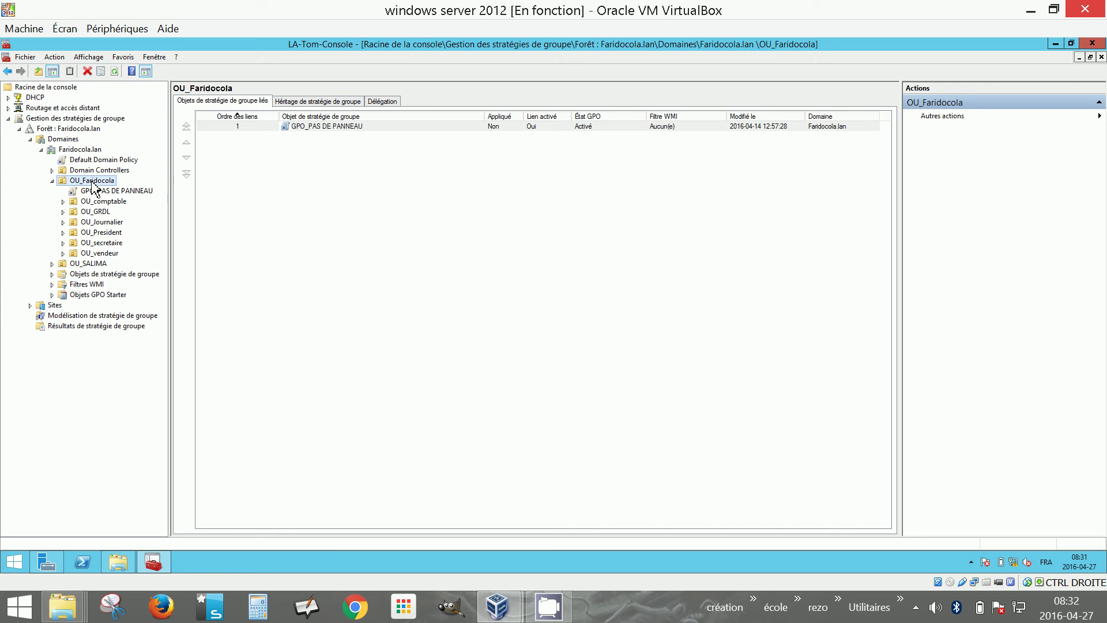
# Create GPO GPP_MAP_P_PARTAGE_DEP linked to OU_Faridocola and select it
pyautogui.rightClick(91, 180)
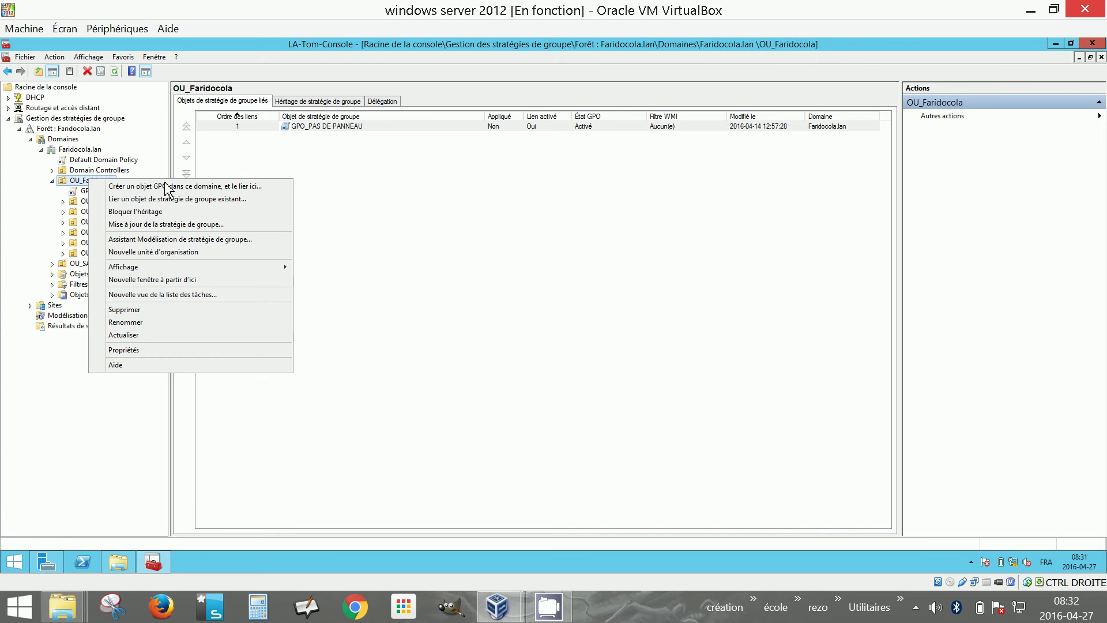
pyautogui.click(150, 183)
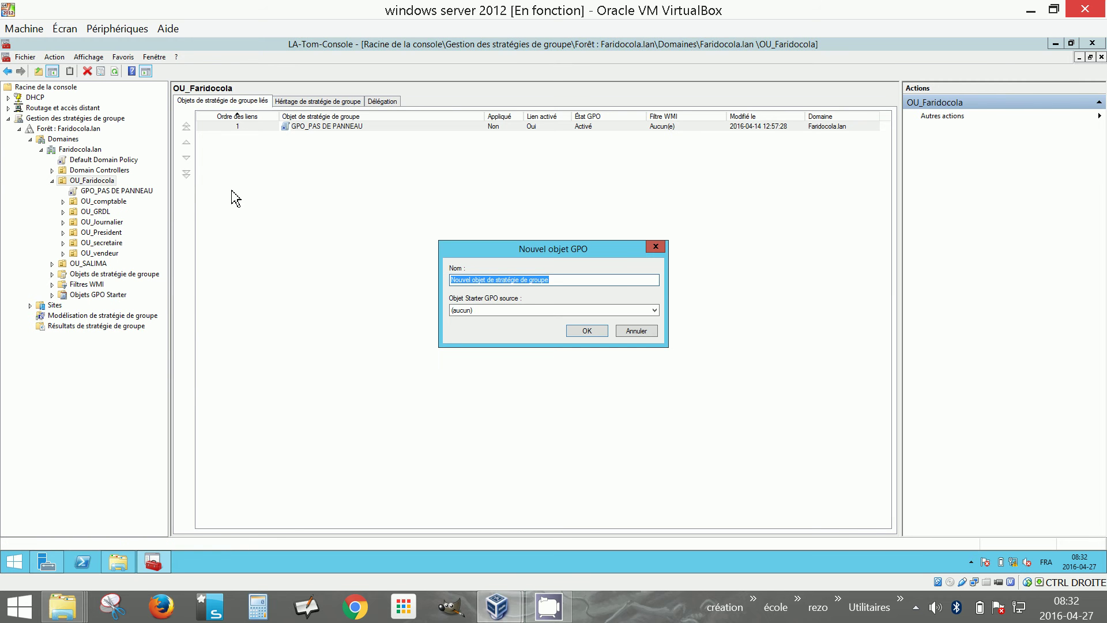
pyautogui.write('GPP_MAP_P_PARTAGE_DEP')
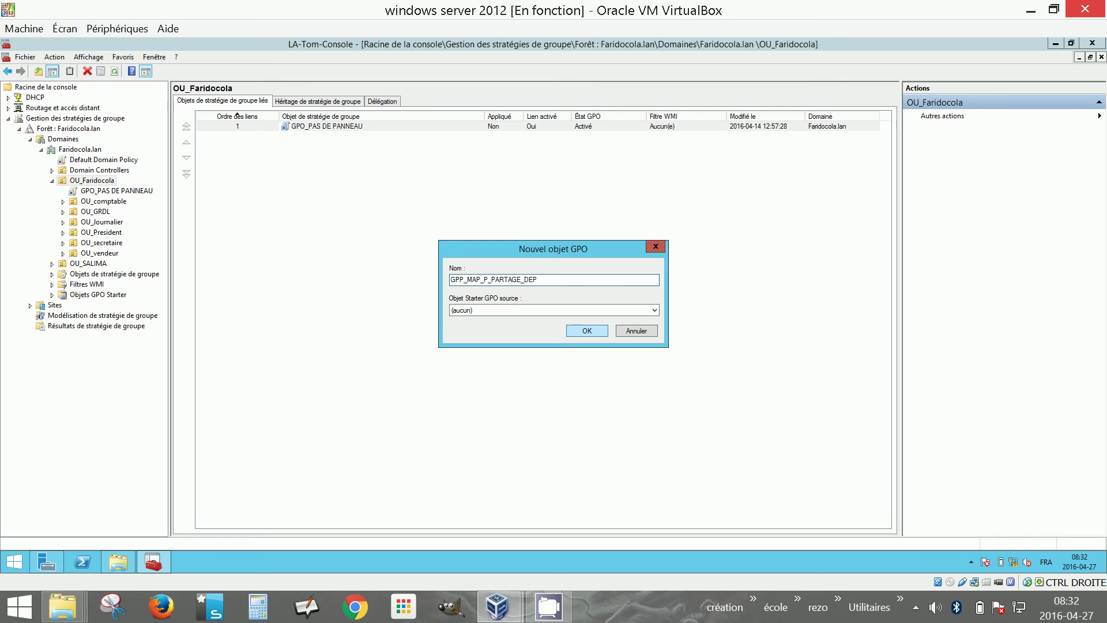
pyautogui.press('Return')
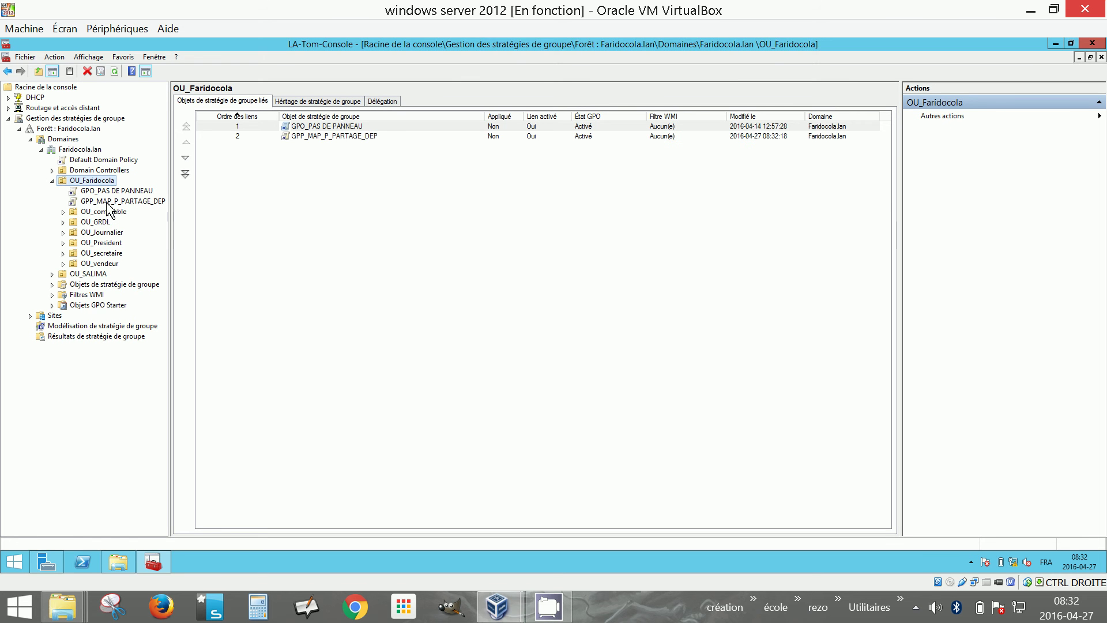
pyautogui.click(110, 202)
pyautogui.click(655, 322)
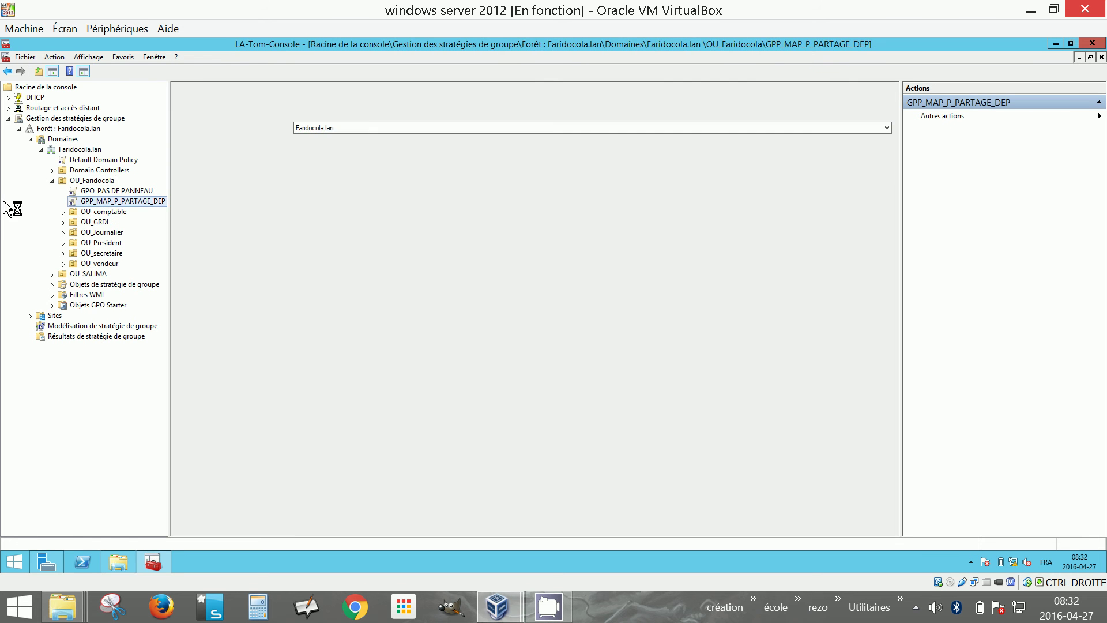
# Edit GPP_MAP_P_PARTAGE_DEP and add a new Mapped Drive under User Preferences > Windows Settings > Drive Maps
pyautogui.rightClick(105, 201)
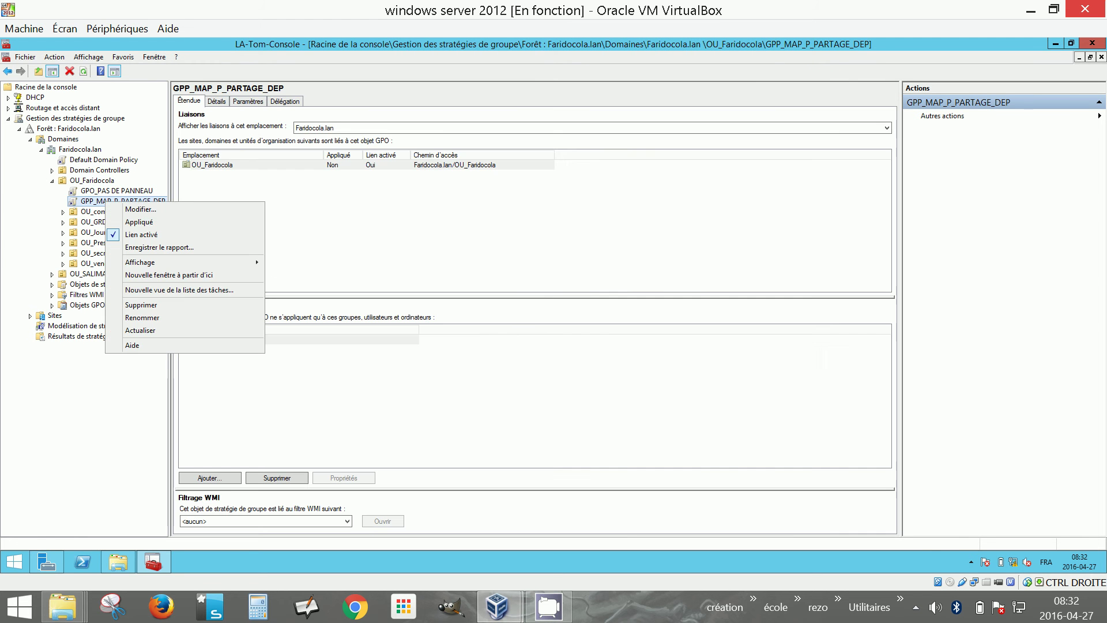
pyautogui.click(147, 210)
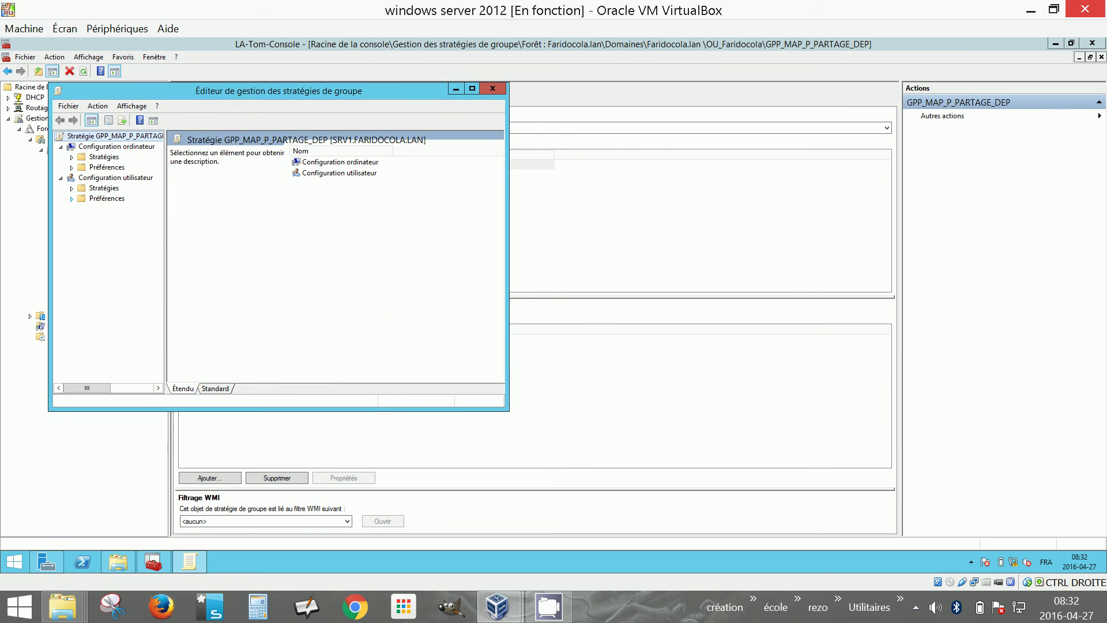
pyautogui.click(71, 199)
pyautogui.click(82, 209)
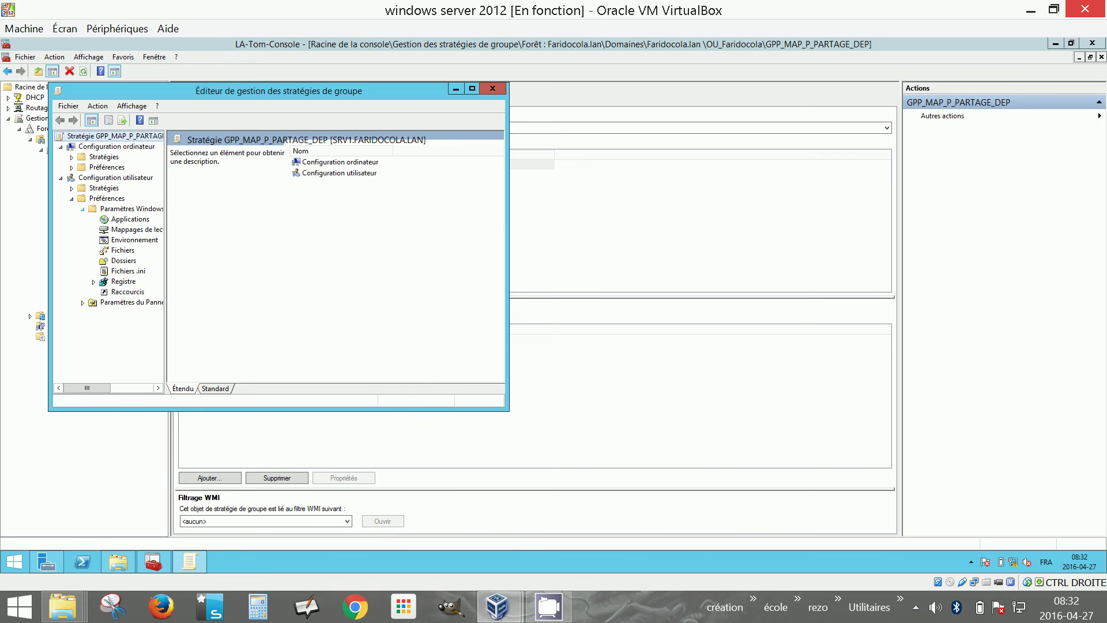
pyautogui.click(121, 231)
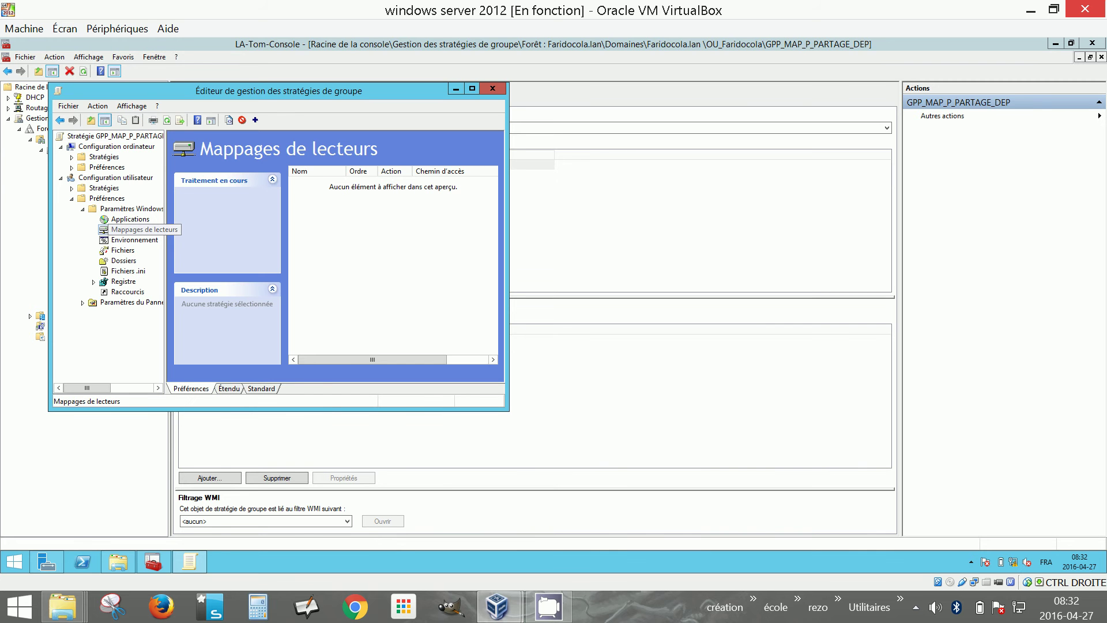
pyautogui.rightClick(318, 203)
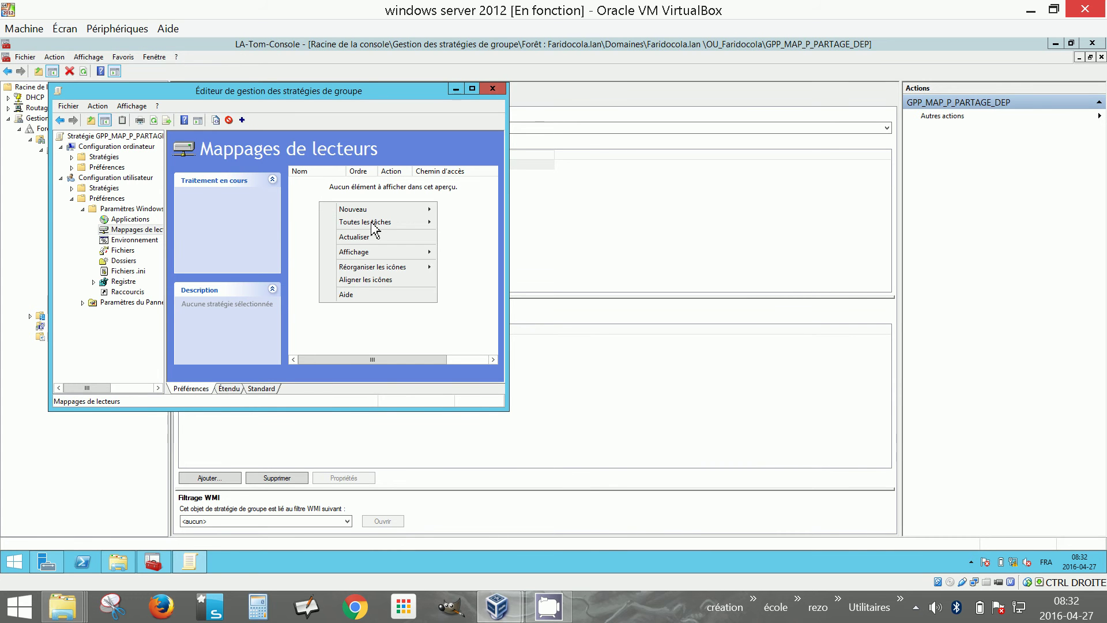
pyautogui.moveTo(377, 220)
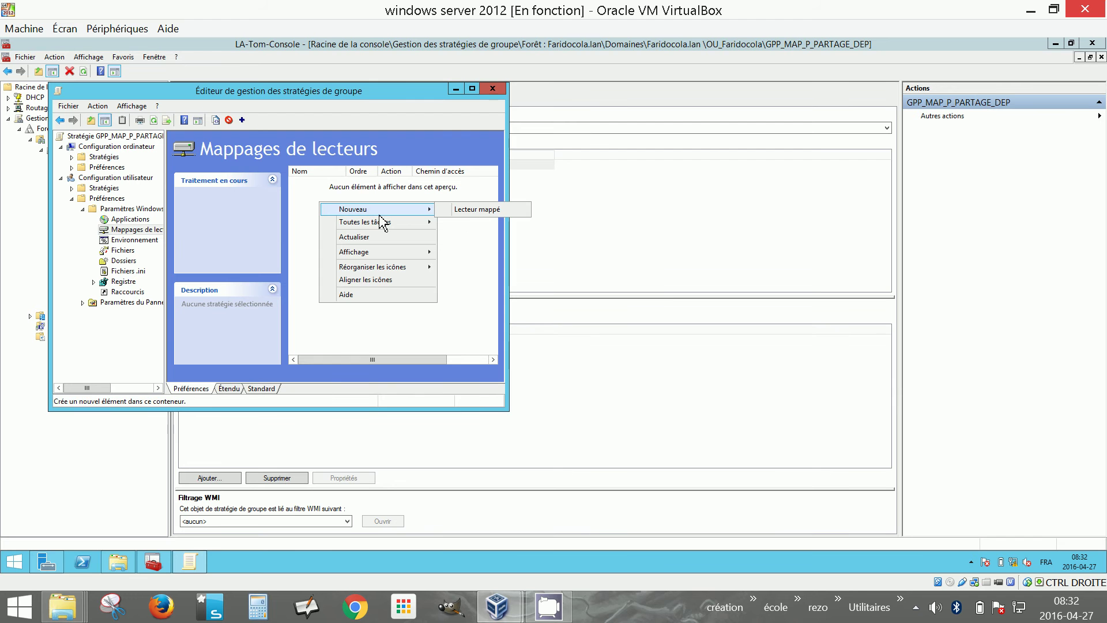
pyautogui.click(478, 210)
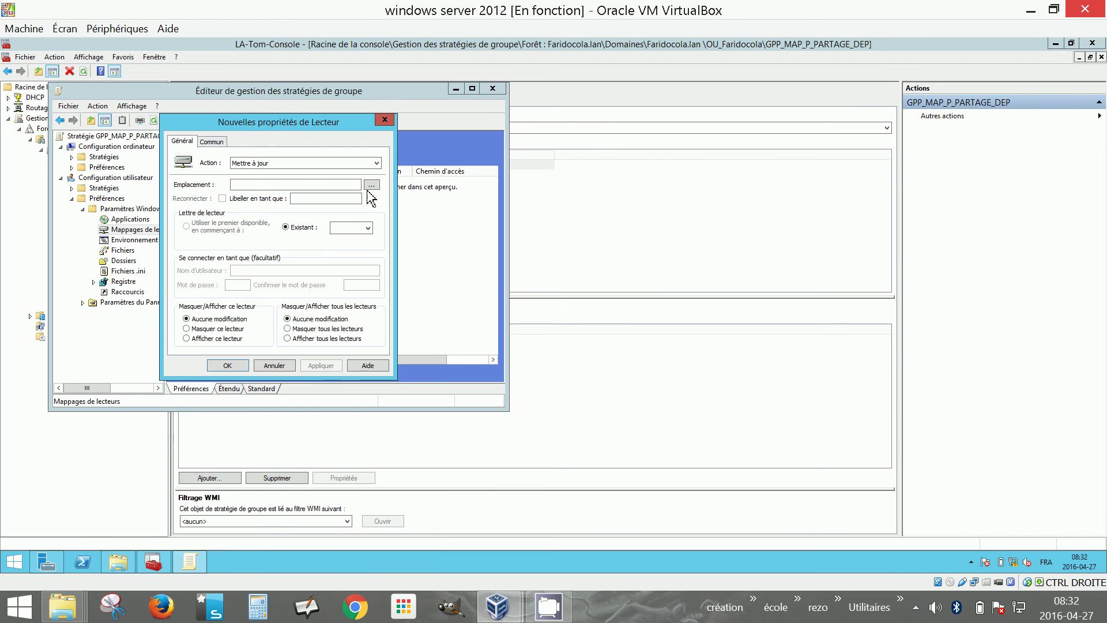
pyautogui.click(248, 190)
pyautogui.click(18, 574)
pyautogui.click(15, 574)
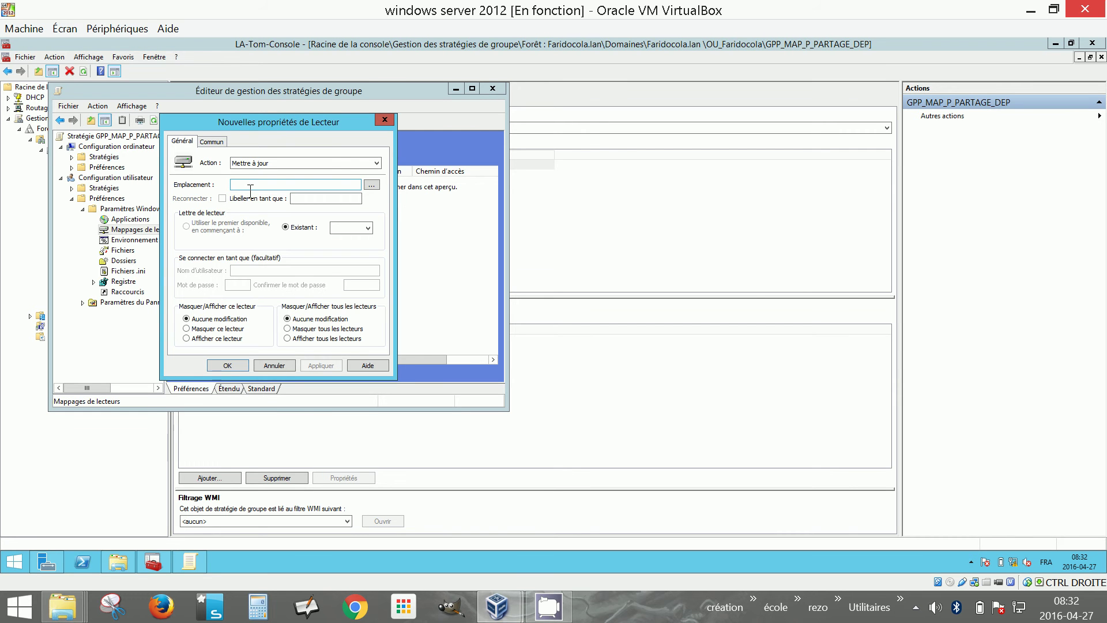
pyautogui.press('super+r')
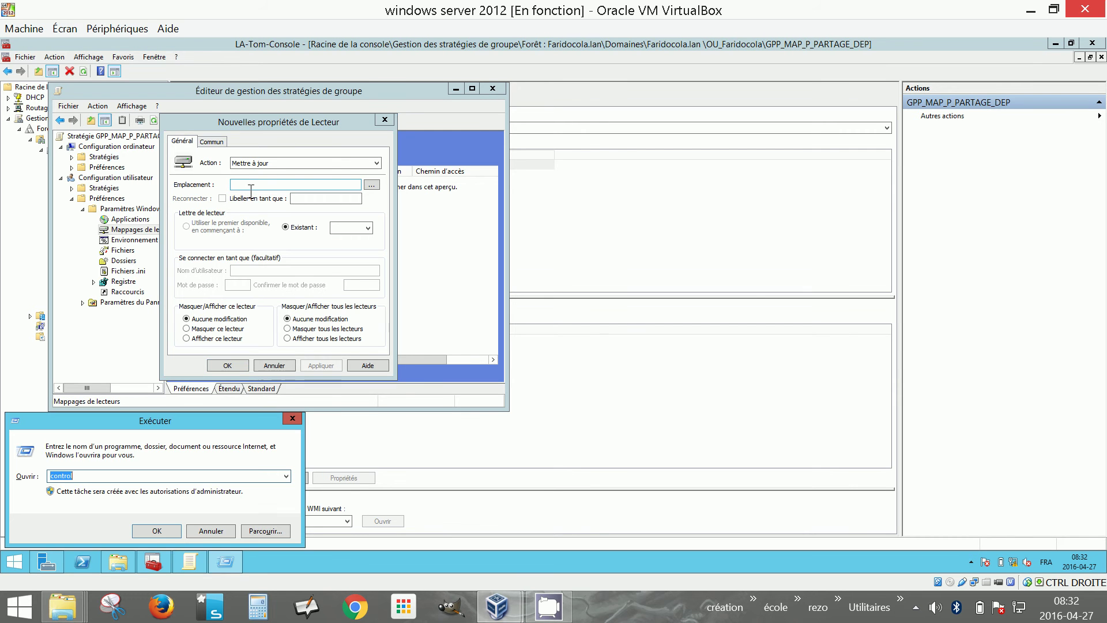
pyautogui.click(211, 531)
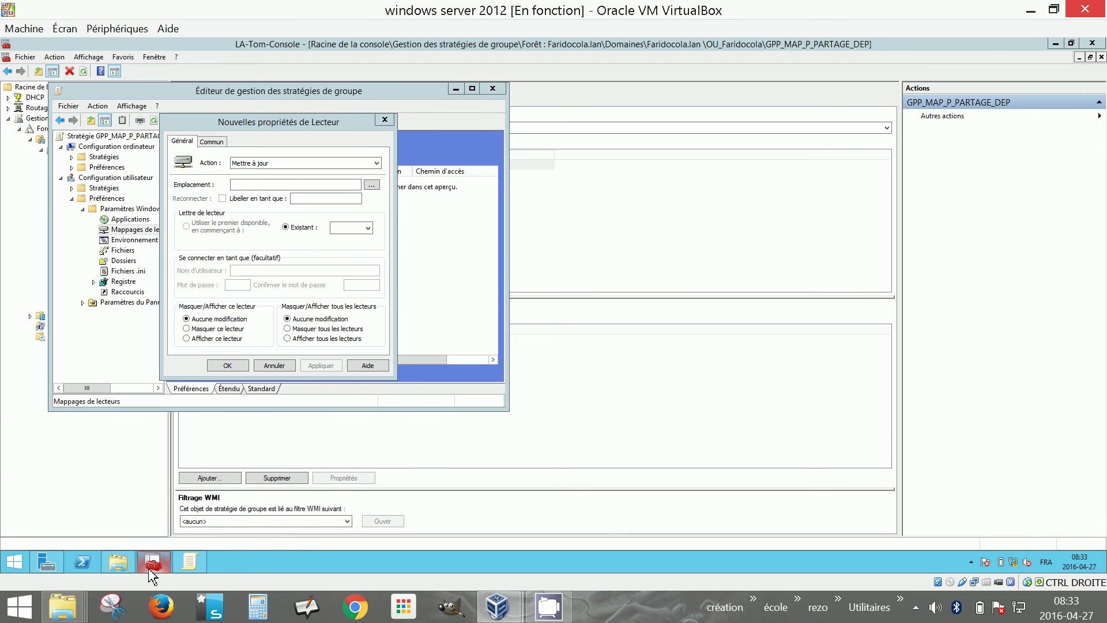
pyautogui.moveTo(131, 561)
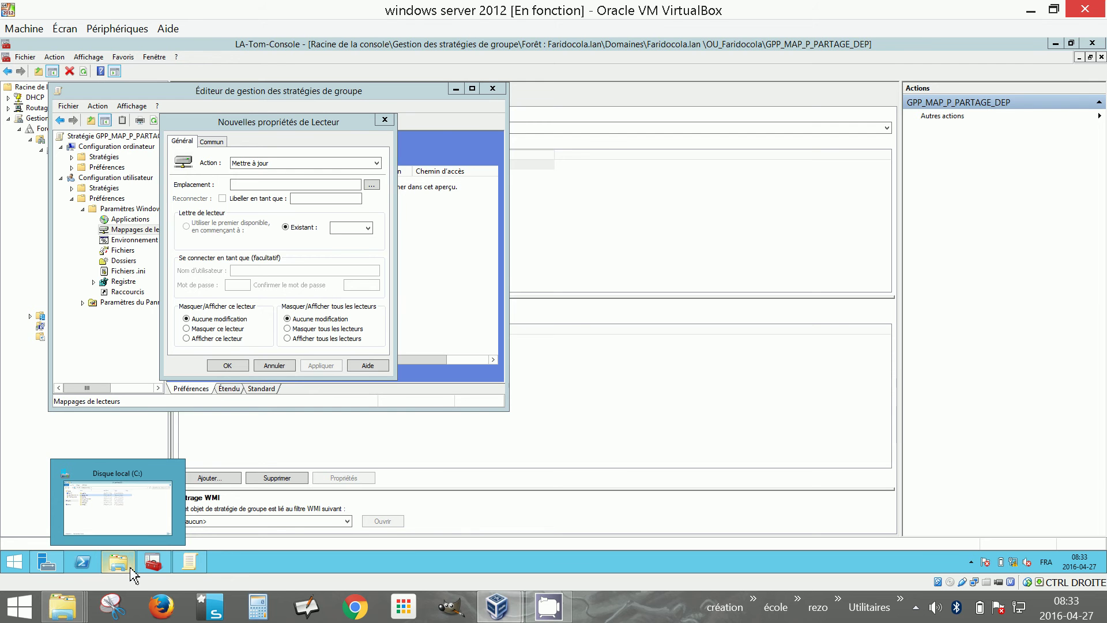
# Copy partage_dep's network path \\SRV1\partage_dep from its Sharing tab, then return to the drive dialog
pyautogui.click(132, 572)
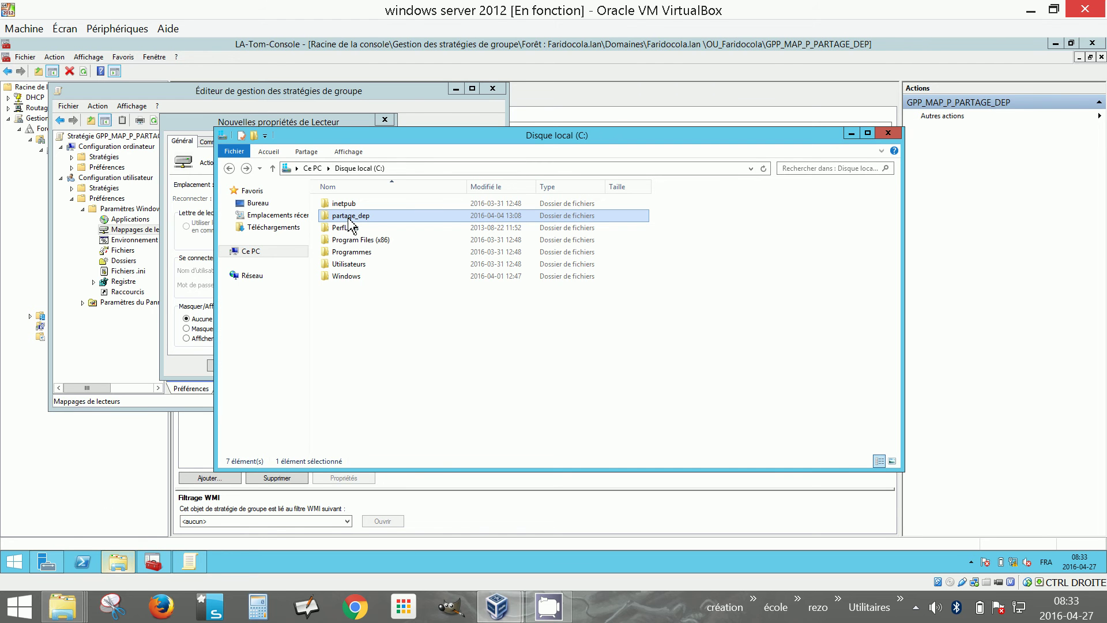
pyautogui.rightClick(349, 221)
pyautogui.click(385, 388)
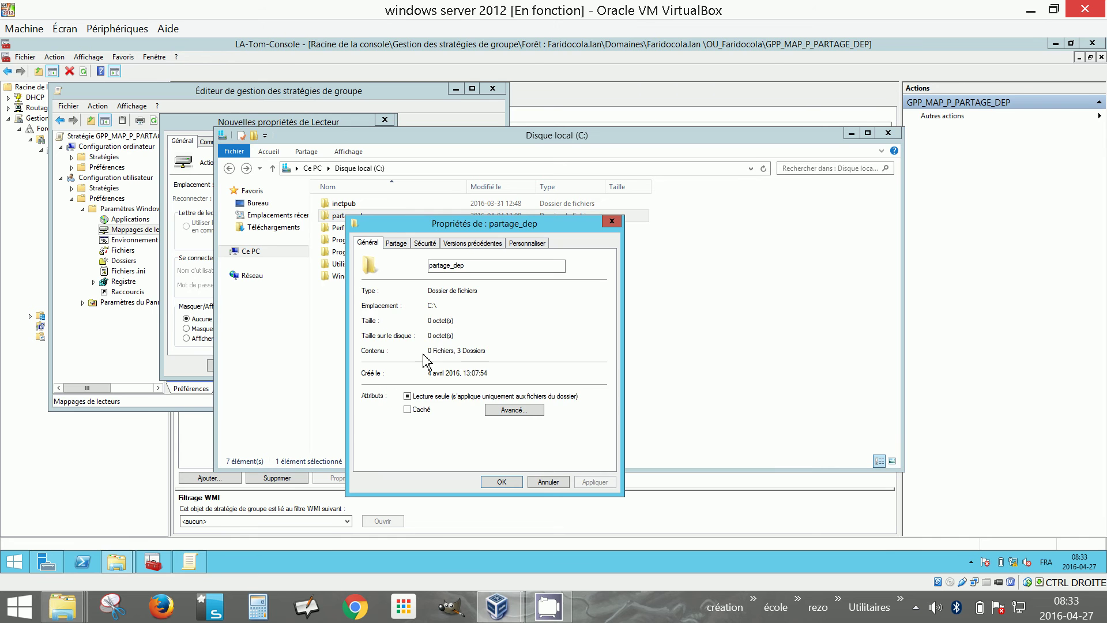
pyautogui.click(396, 243)
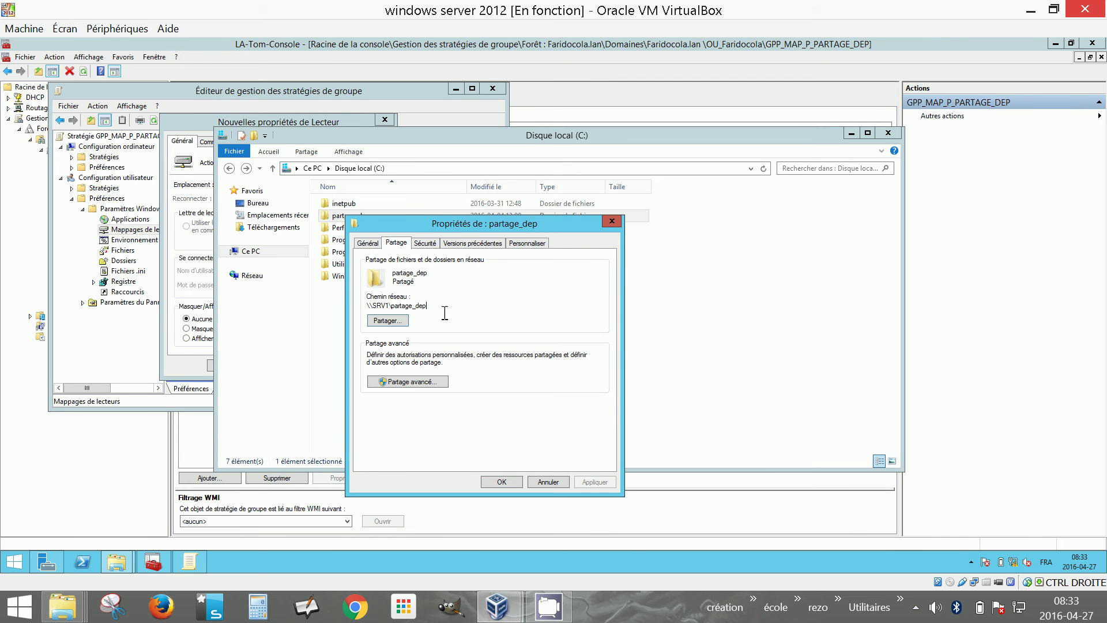
pyautogui.doubleClick(365, 306)
pyautogui.press('super+c')
pyautogui.click(501, 481)
pyautogui.click(197, 128)
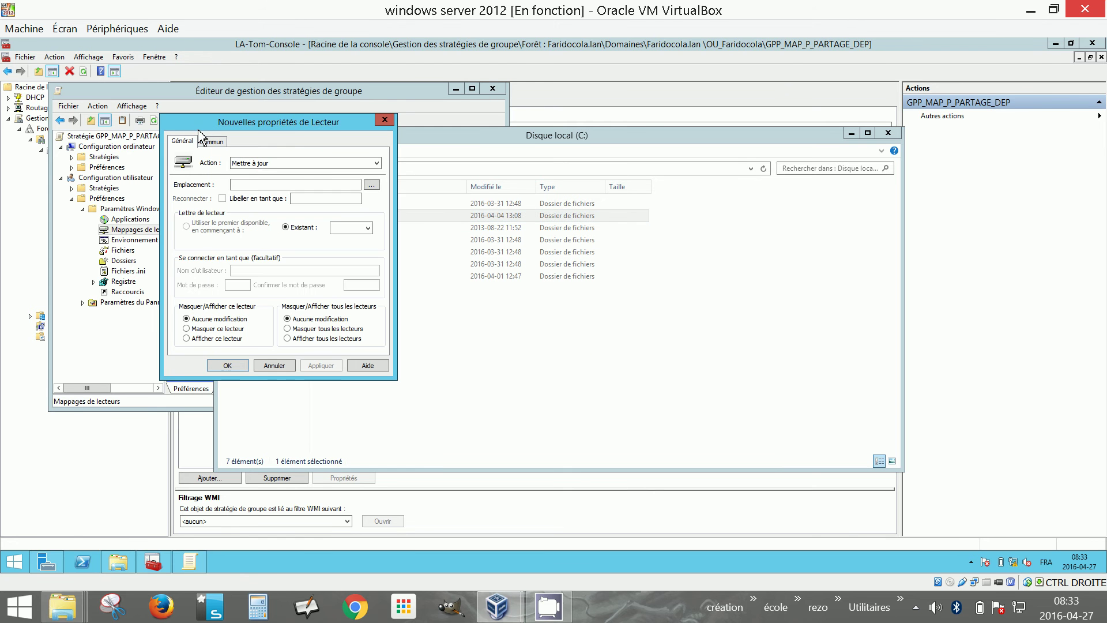
# Paste \\SRV1\partage_dep into Location and choose P as the drive letter
pyautogui.rightClick(242, 185)
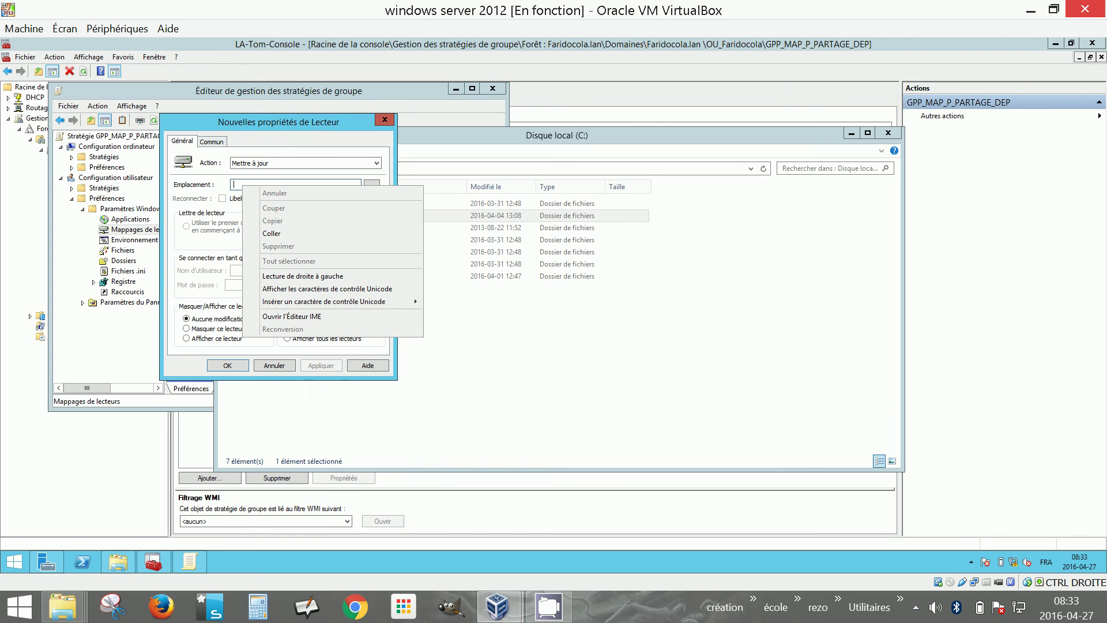
pyautogui.click(268, 232)
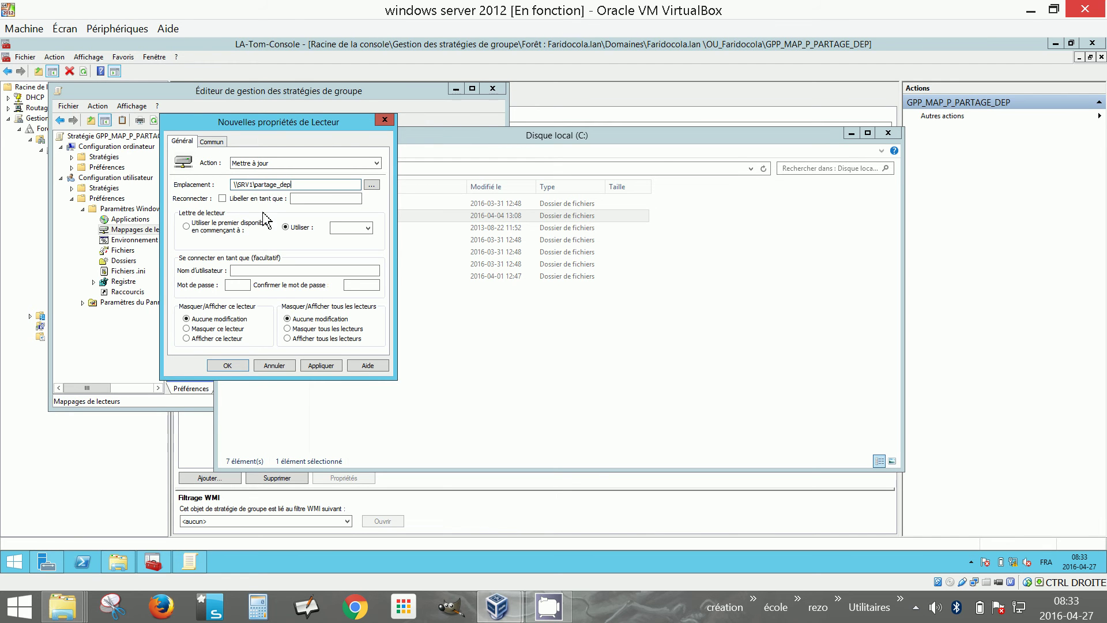
pyautogui.click(368, 227)
pyautogui.moveTo(370, 279); pyautogui.dragTo(374, 300)
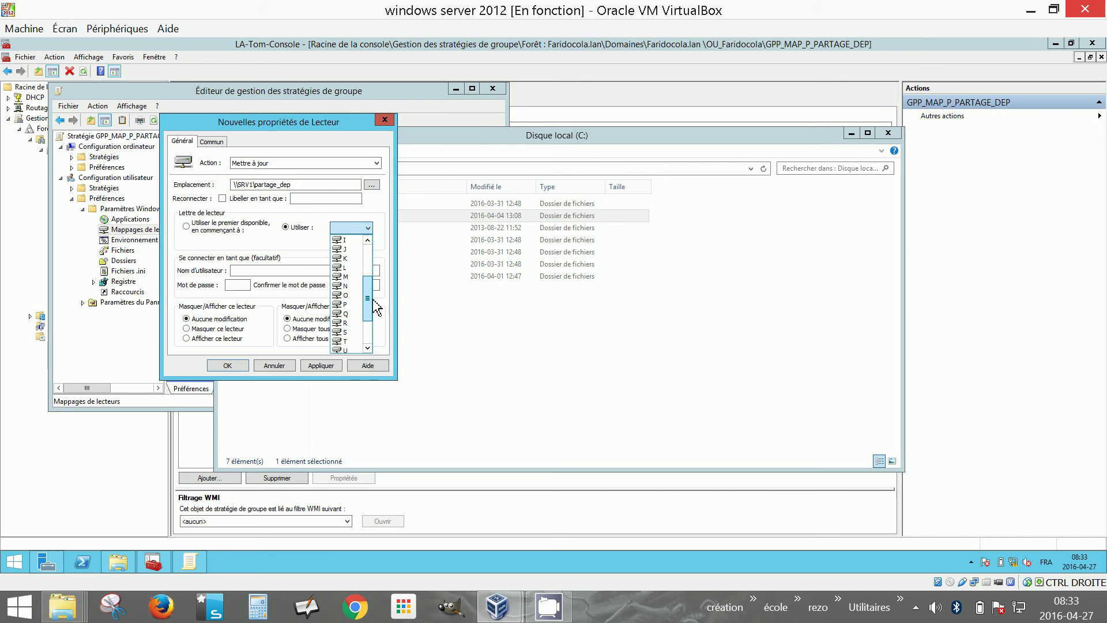
pyautogui.click(345, 304)
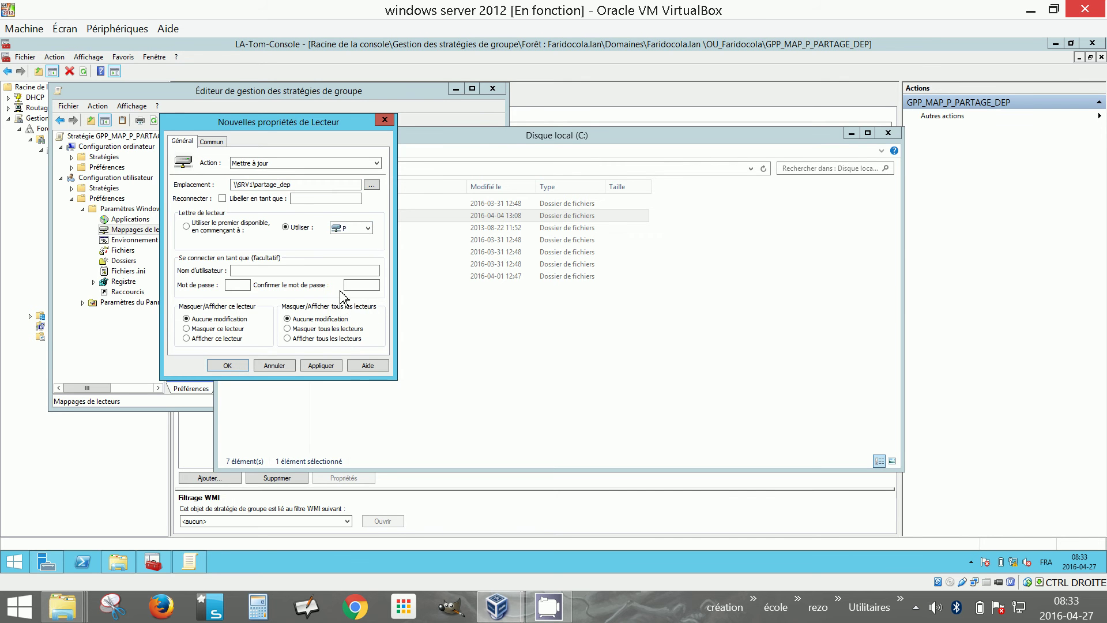
# Label the drive 'partage dep', leave Reconnect unchecked, and save the mapping
pyautogui.click(222, 199)
pyautogui.click(223, 199)
pyautogui.click(302, 199)
pyautogui.write('tage dep')
pyautogui.click(223, 198)
pyautogui.click(224, 199)
pyautogui.click(230, 366)
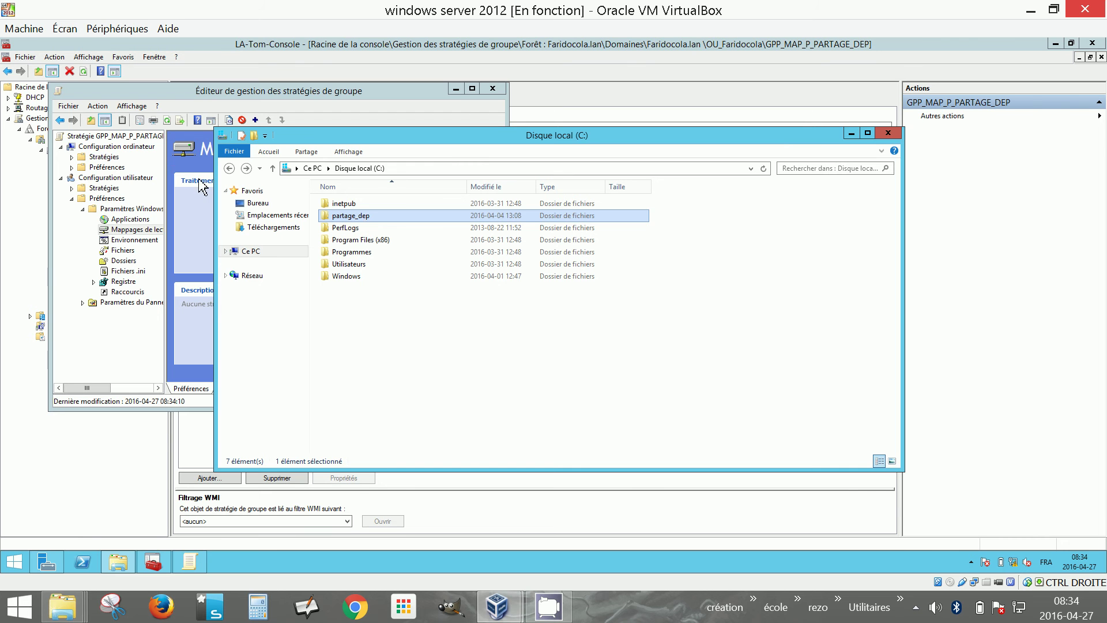
# Review the P: drive map's properties and close them unchanged
pyautogui.click(193, 94)
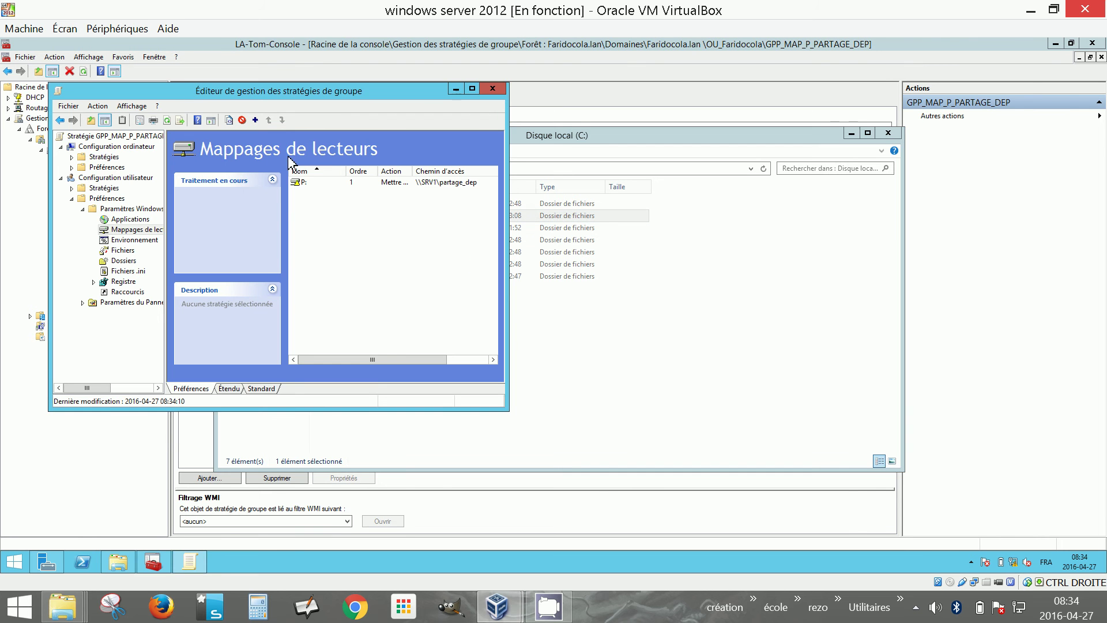
pyautogui.rightClick(305, 183)
pyautogui.click(339, 282)
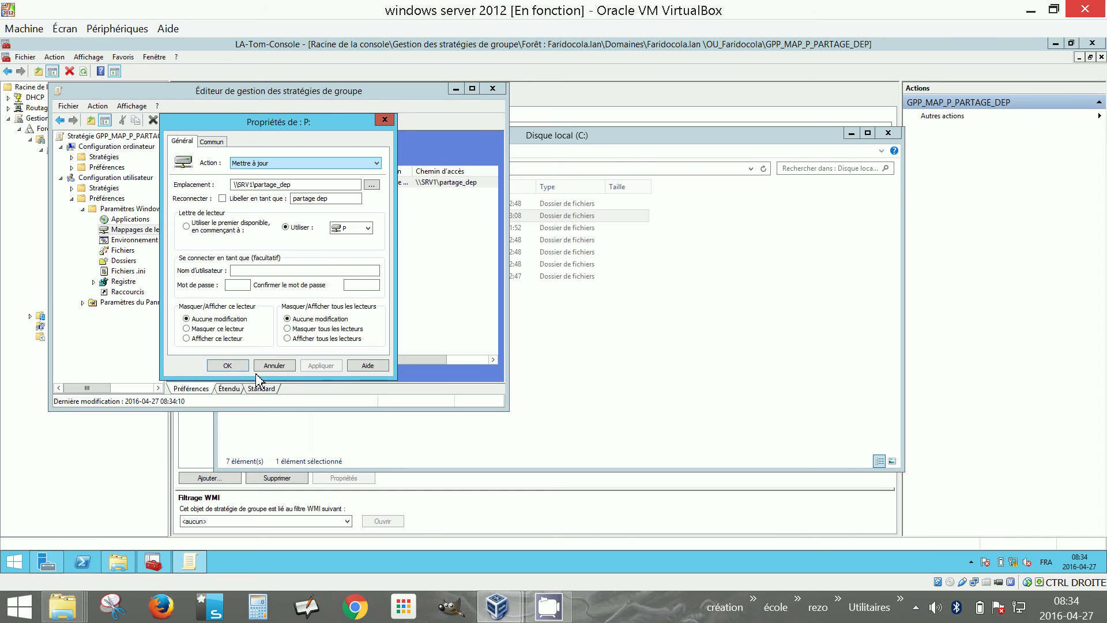
pyautogui.click(230, 366)
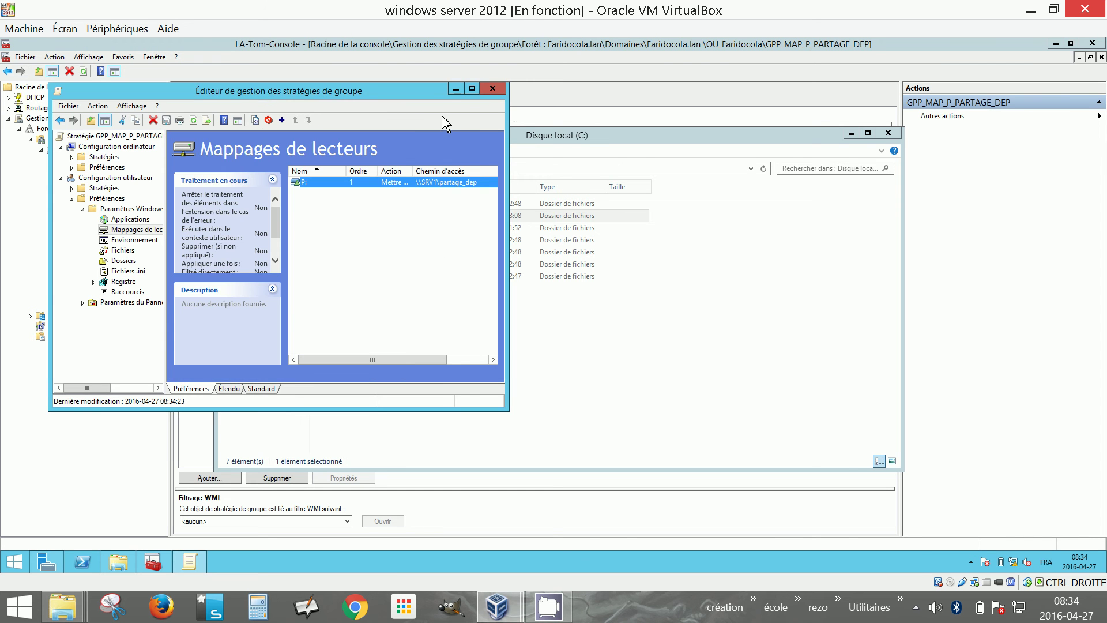
# Close the Group Policy Management Editor and minimize the C: drive Explorer window
pyautogui.click(455, 90)
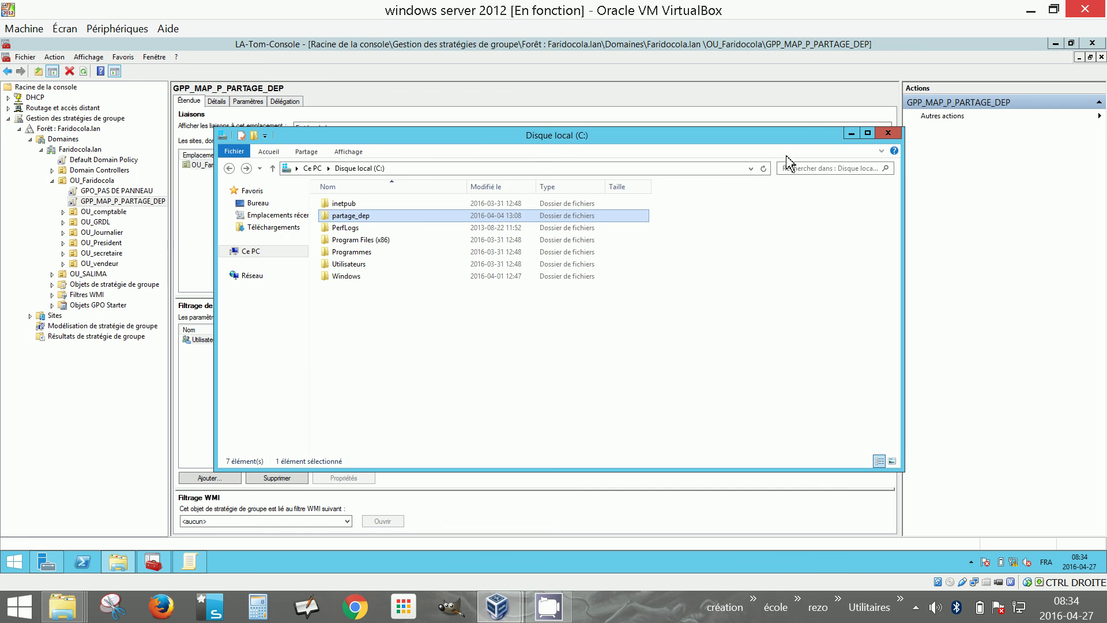
pyautogui.click(852, 134)
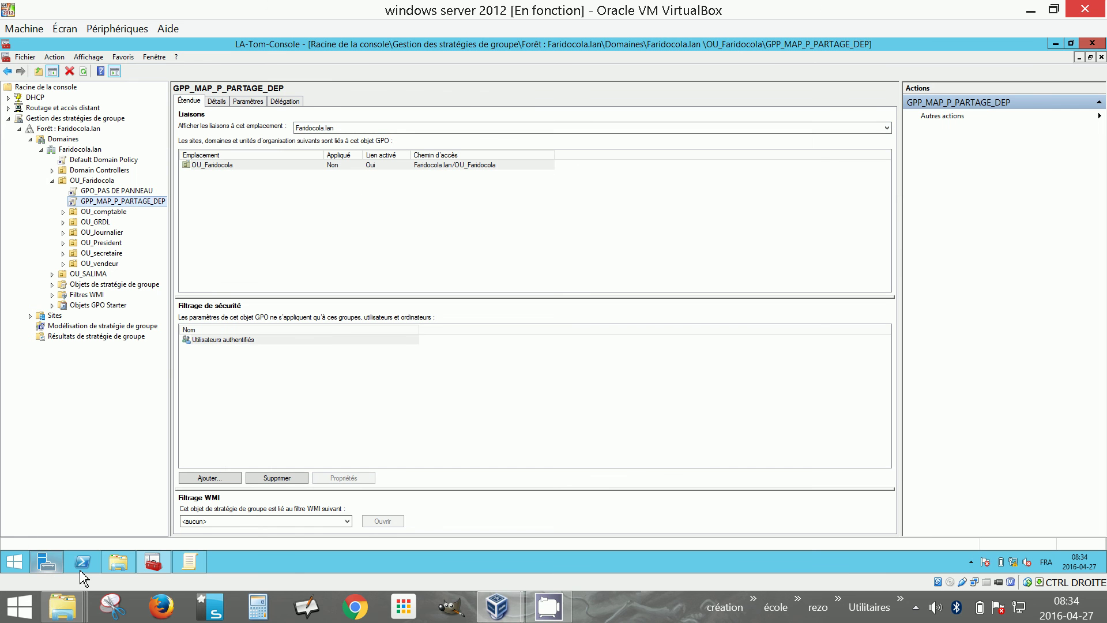
pyautogui.moveTo(146, 567)
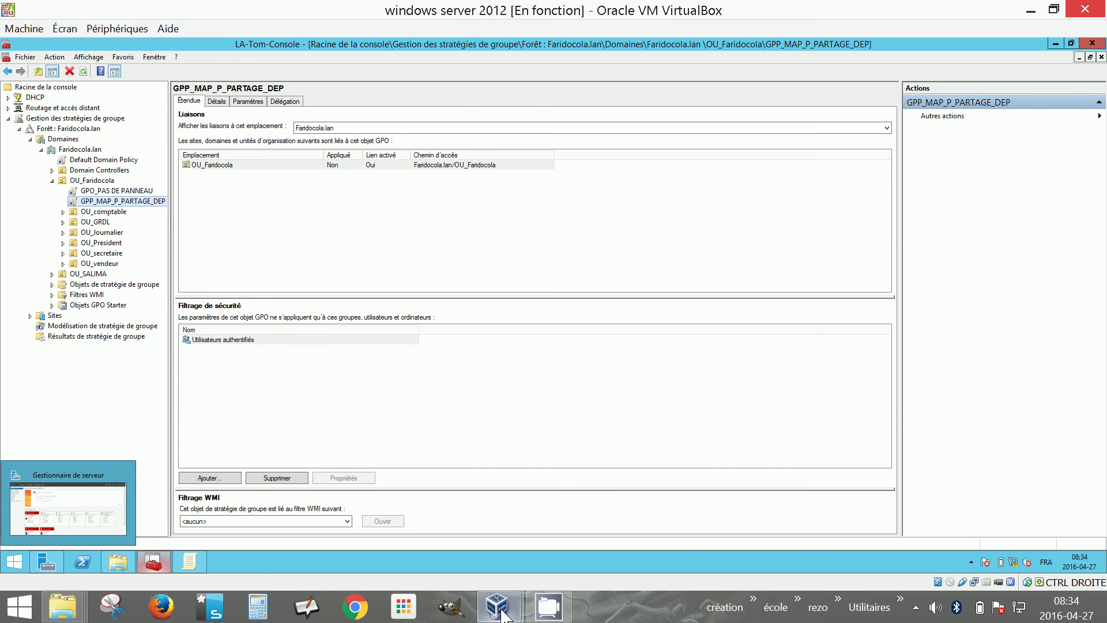
pyautogui.moveTo(503, 615)
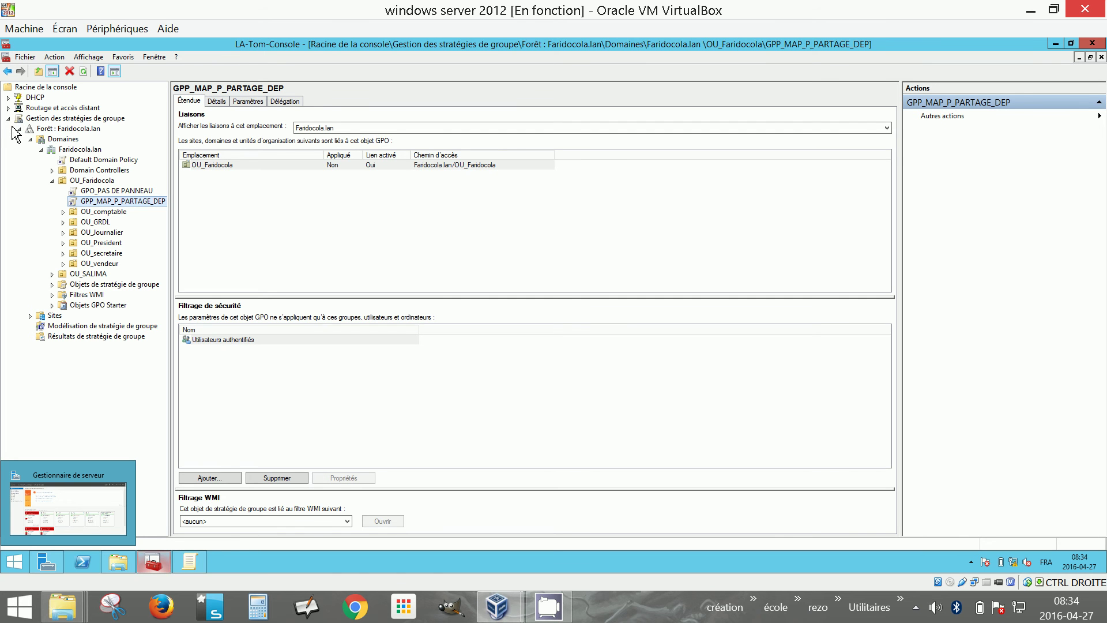
# Add the Utilisateurs et ordinateurs Active Directory snap-in and dismiss both GPO-link notices
pyautogui.click(27, 57)
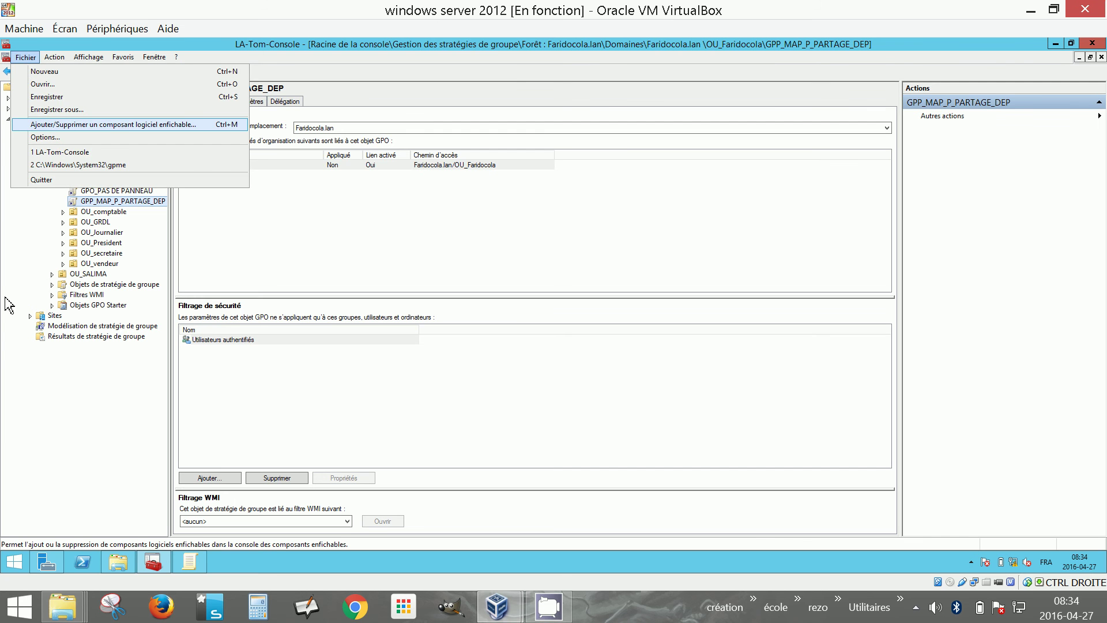
pyautogui.press('Escape')
pyautogui.click(27, 58)
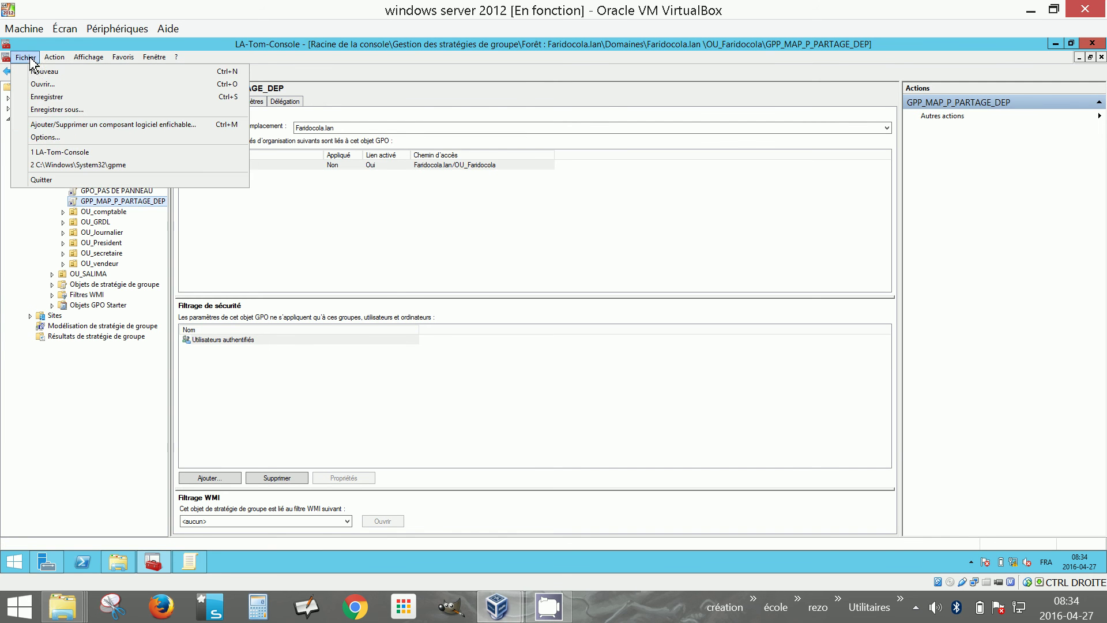
pyautogui.click(58, 125)
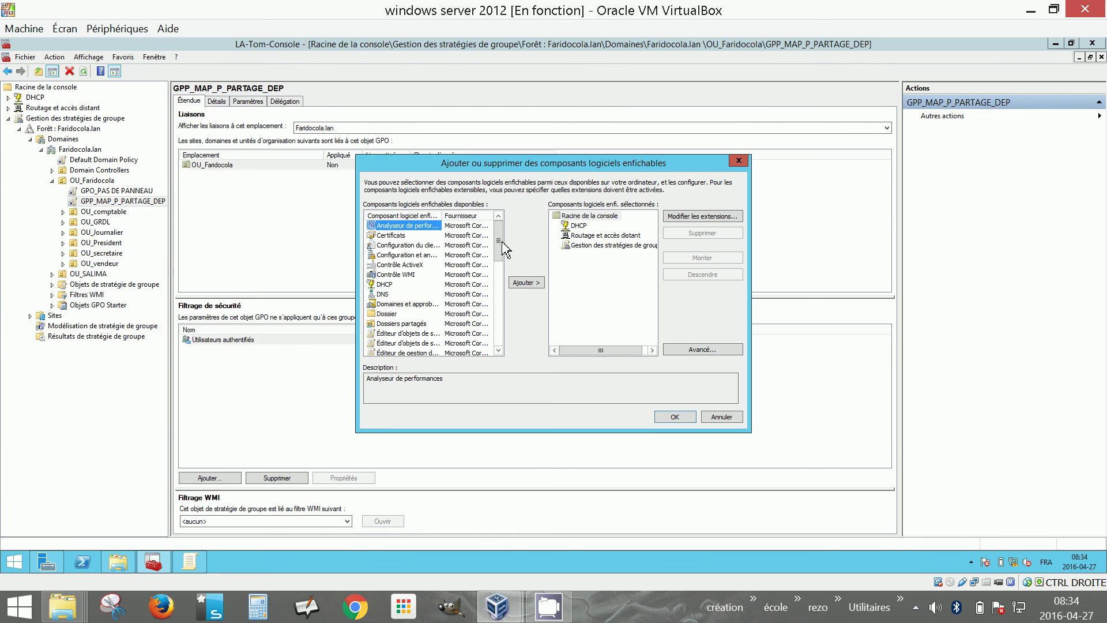
pyautogui.scroll(-10, 508, 332)
pyautogui.click(411, 343)
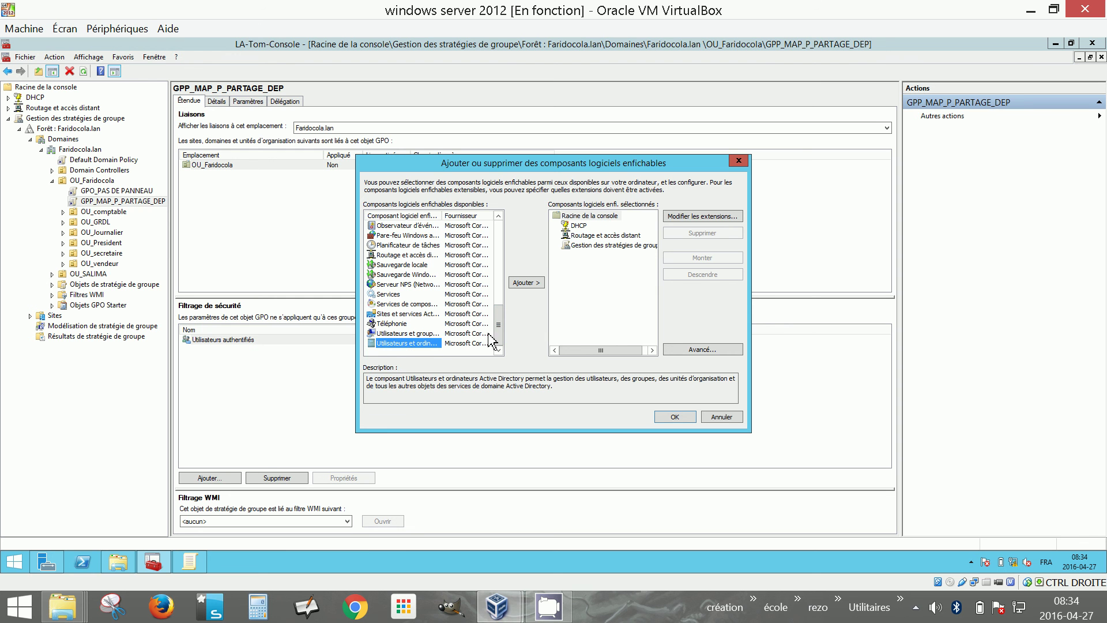
pyautogui.click(537, 284)
pyautogui.click(674, 417)
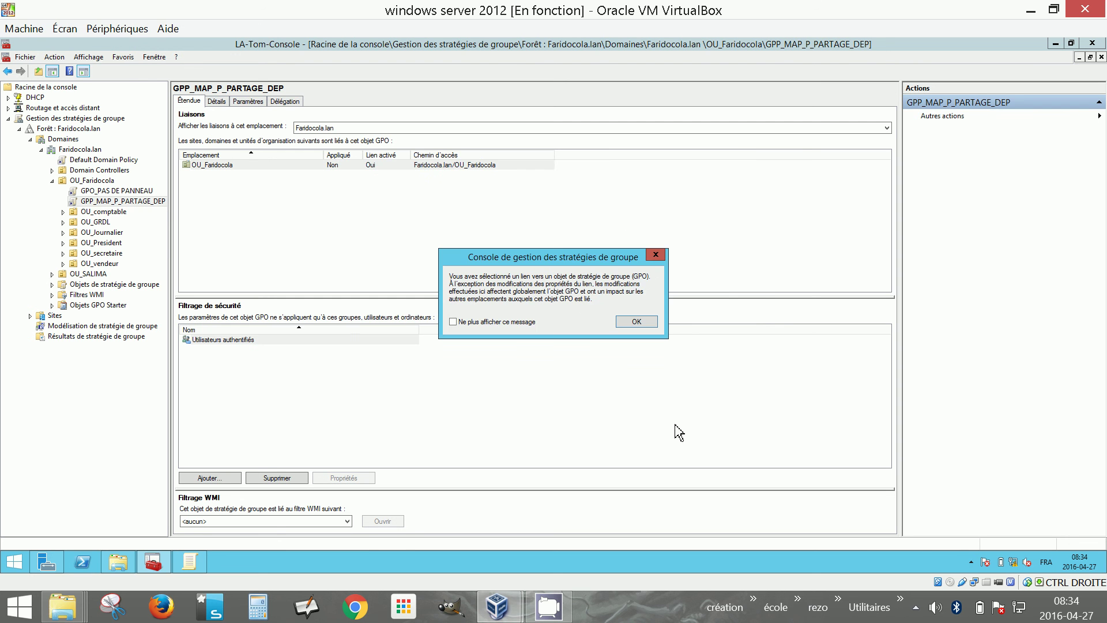
pyautogui.click(638, 321)
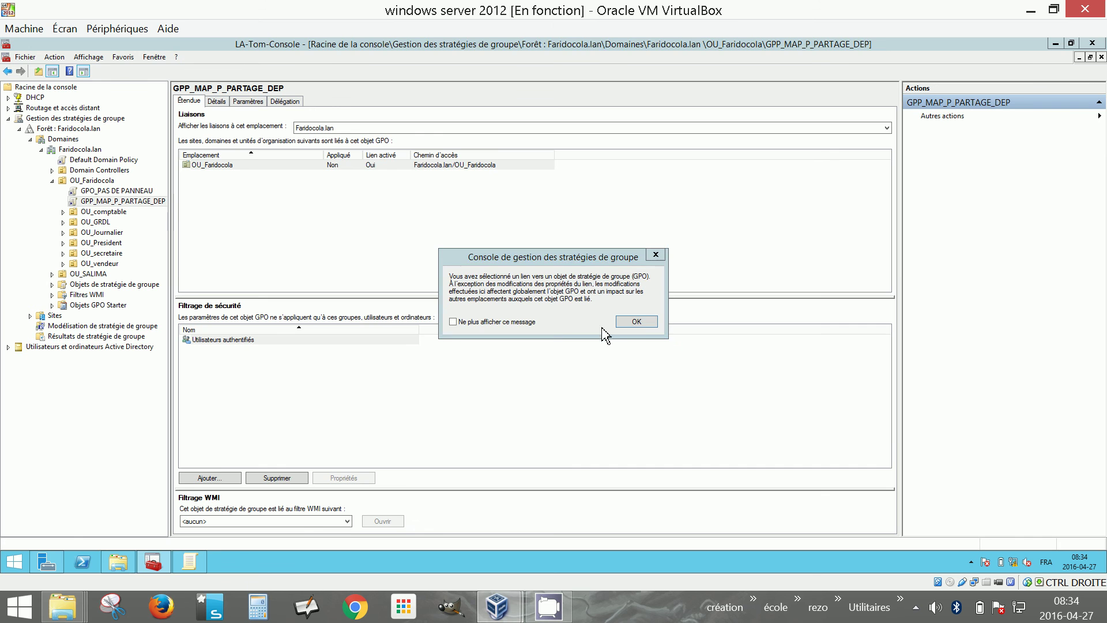
pyautogui.click(630, 323)
# Expand Faridocola.lan > OU_Faridocola, open OU_President, and widen the Nom column
pyautogui.click(8, 346)
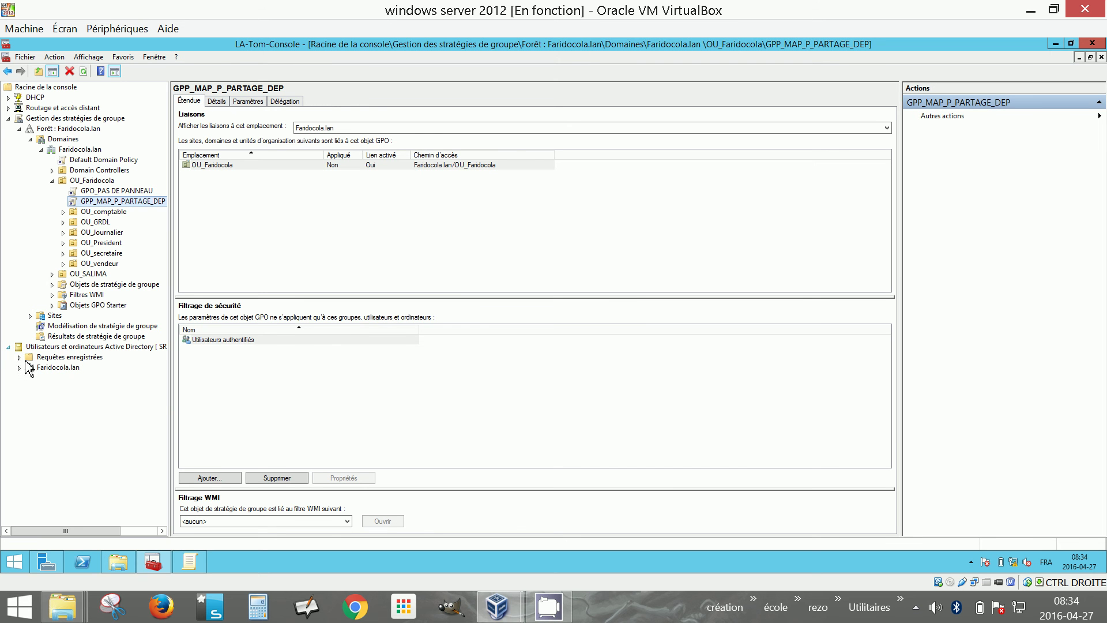
pyautogui.click(19, 367)
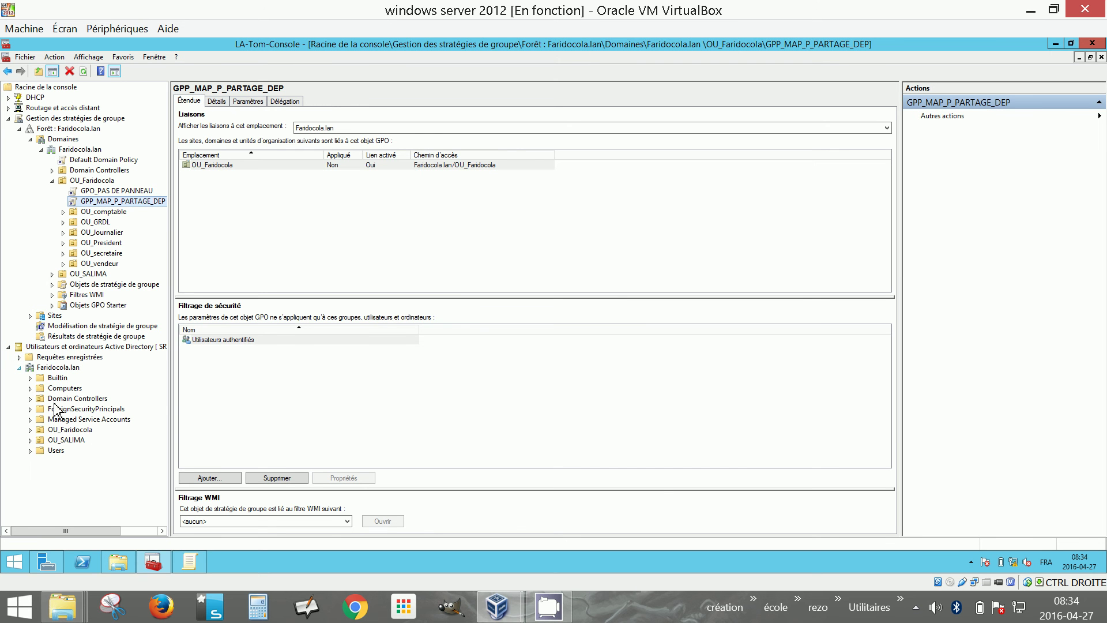
pyautogui.click(31, 429)
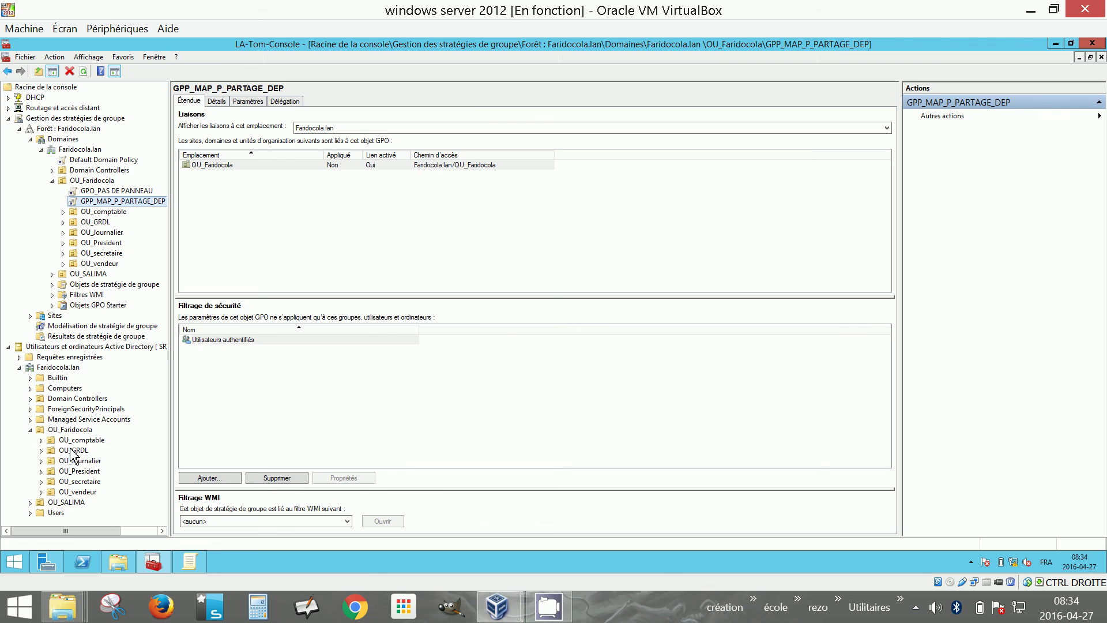
pyautogui.click(86, 460)
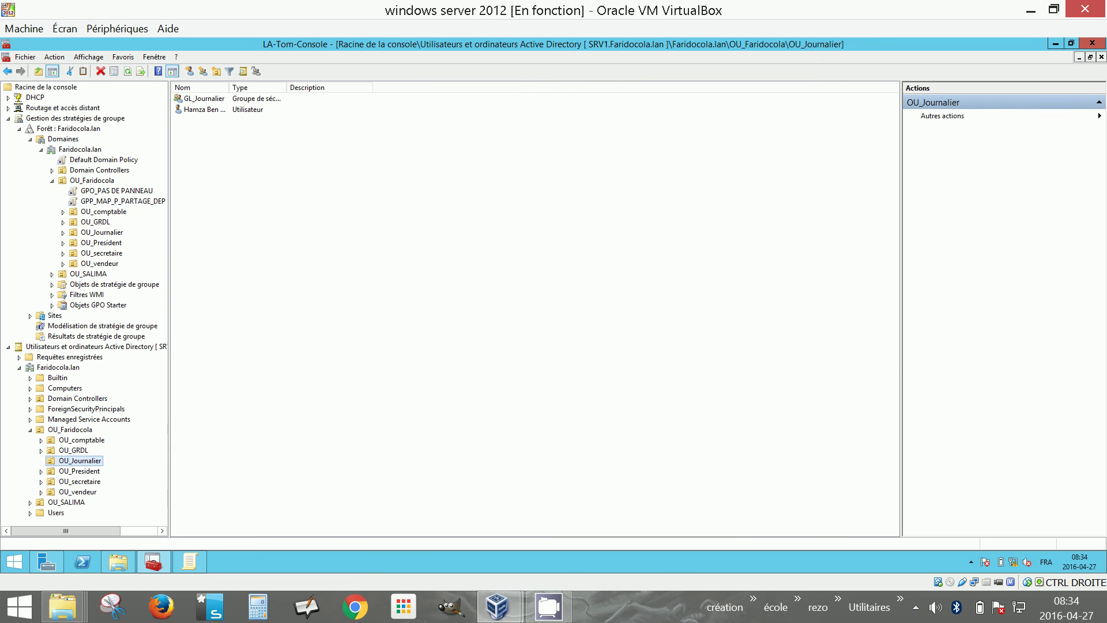
pyautogui.click(96, 472)
pyautogui.click(223, 101)
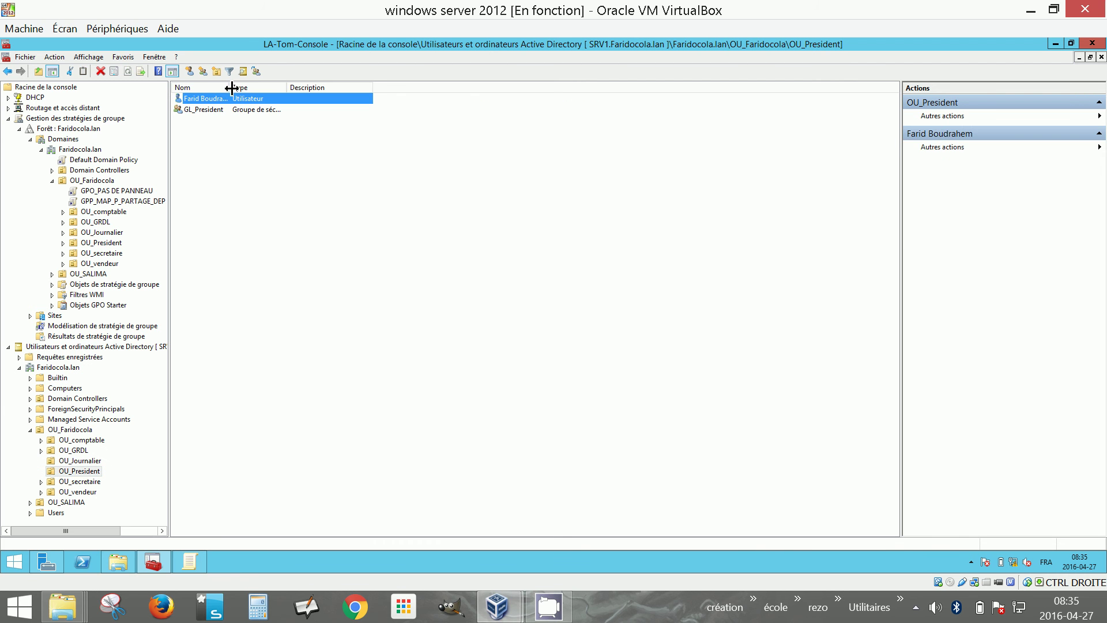
pyautogui.moveTo(229, 88); pyautogui.dragTo(332, 89)
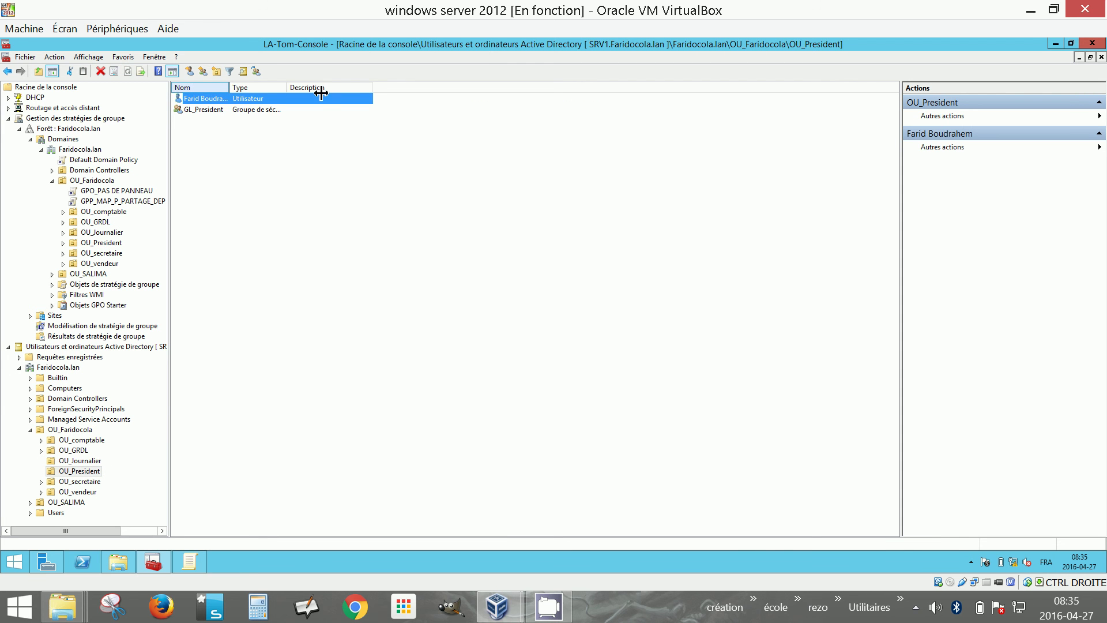
# Review the OU_President user's Compte tab in its properties, then close the dialog
pyautogui.rightClick(240, 106)
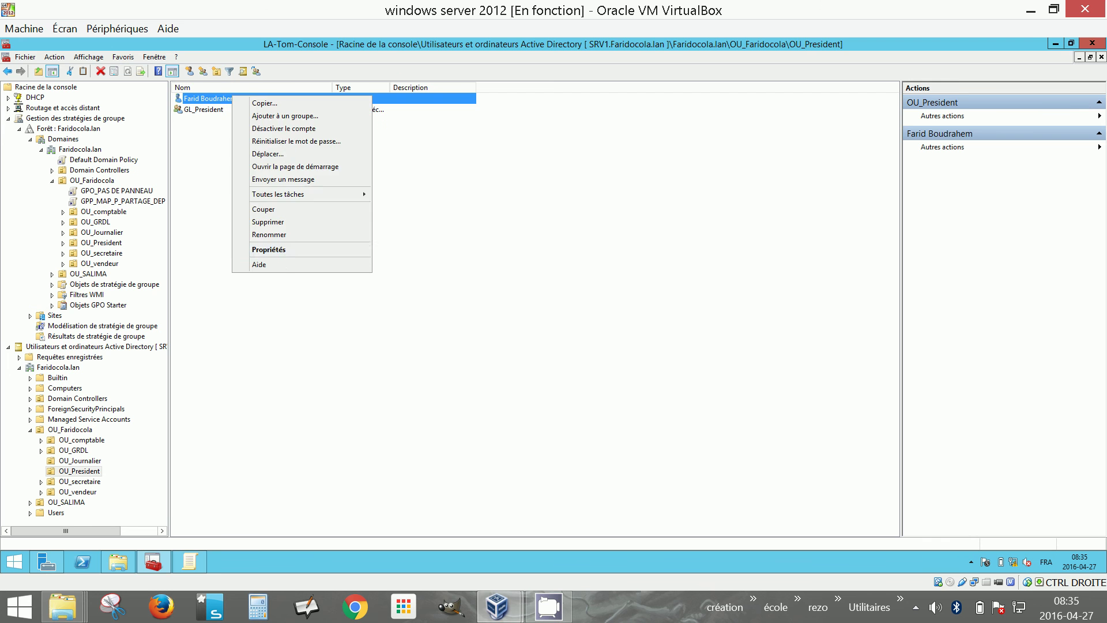
pyautogui.click(292, 249)
pyautogui.click(488, 183)
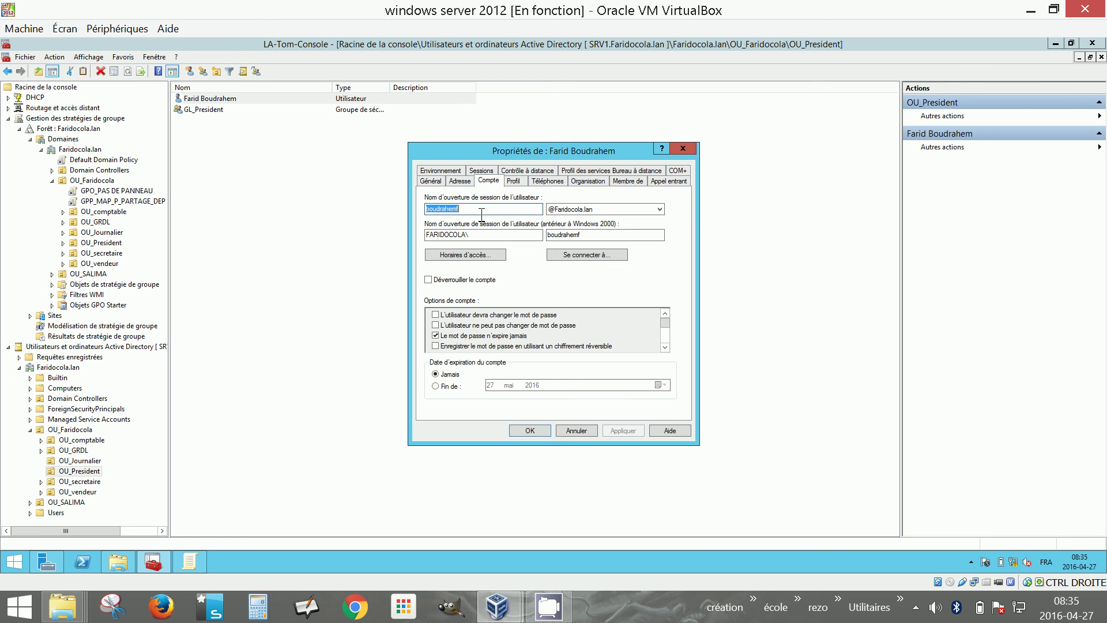
pyautogui.click(531, 431)
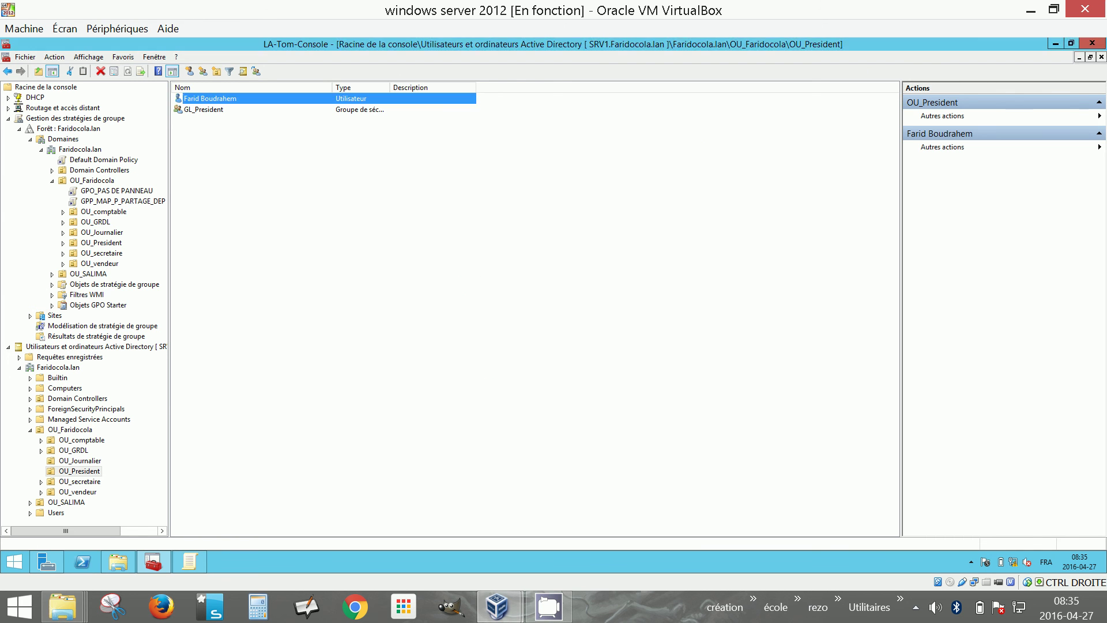
# Reset the user's password, entering and confirming the new password, and acknowledge the confirmation
pyautogui.rightClick(214, 106)
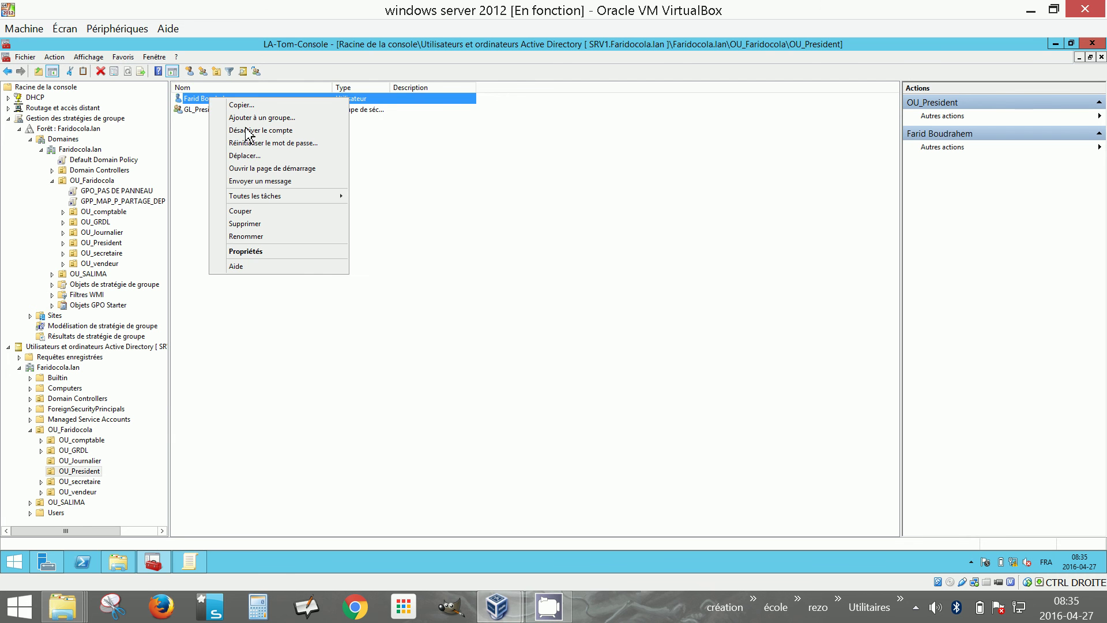
pyautogui.click(254, 142)
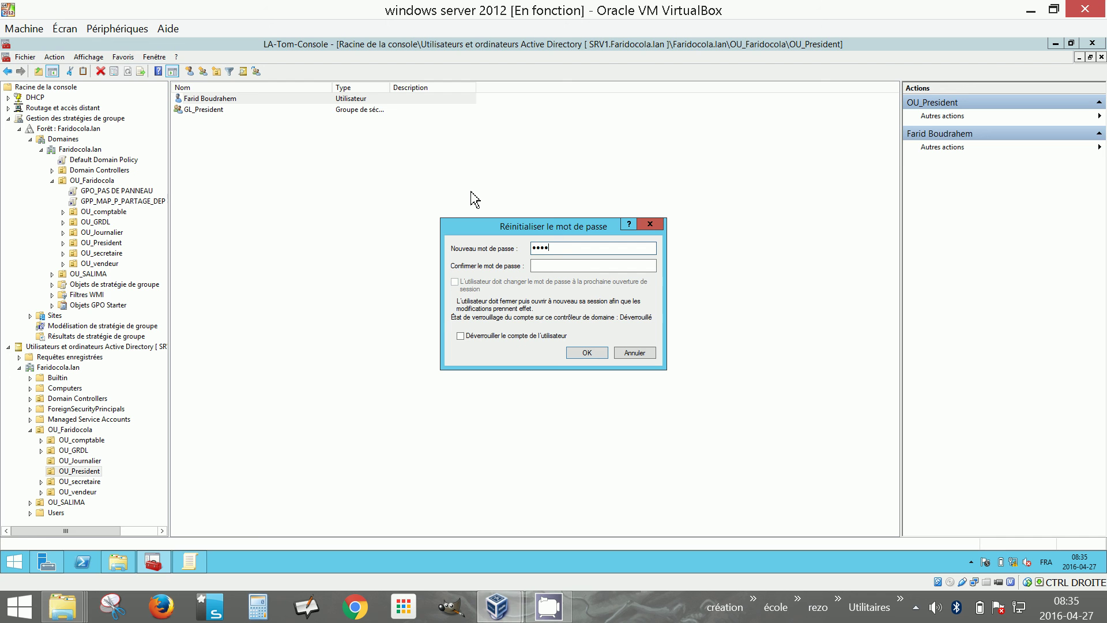
pyautogui.press('Tab')
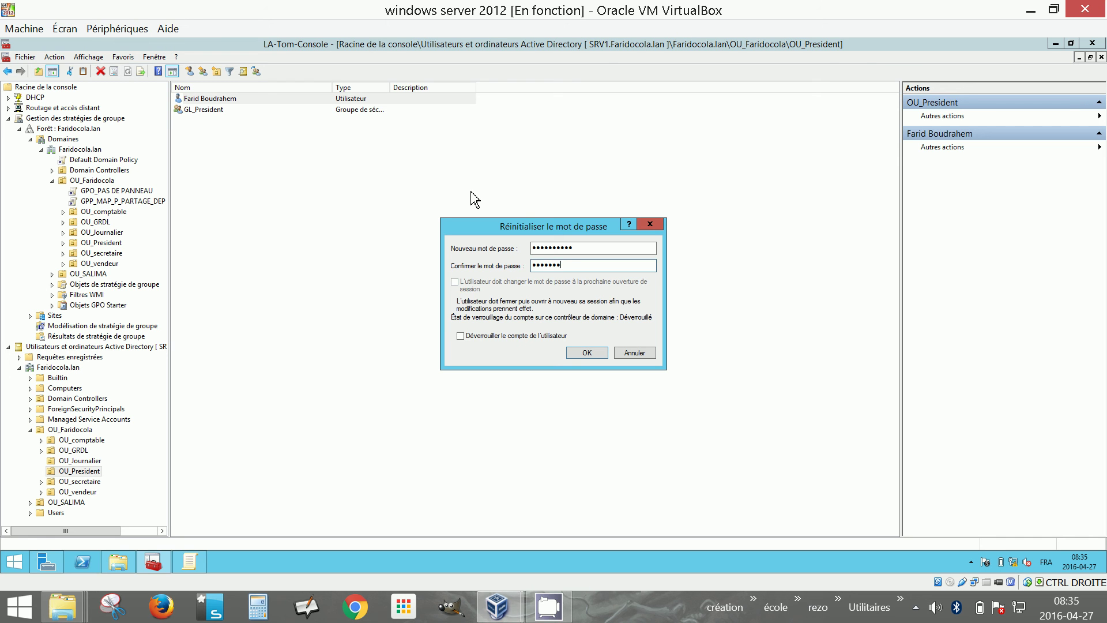
pyautogui.click(597, 355)
pyautogui.click(638, 344)
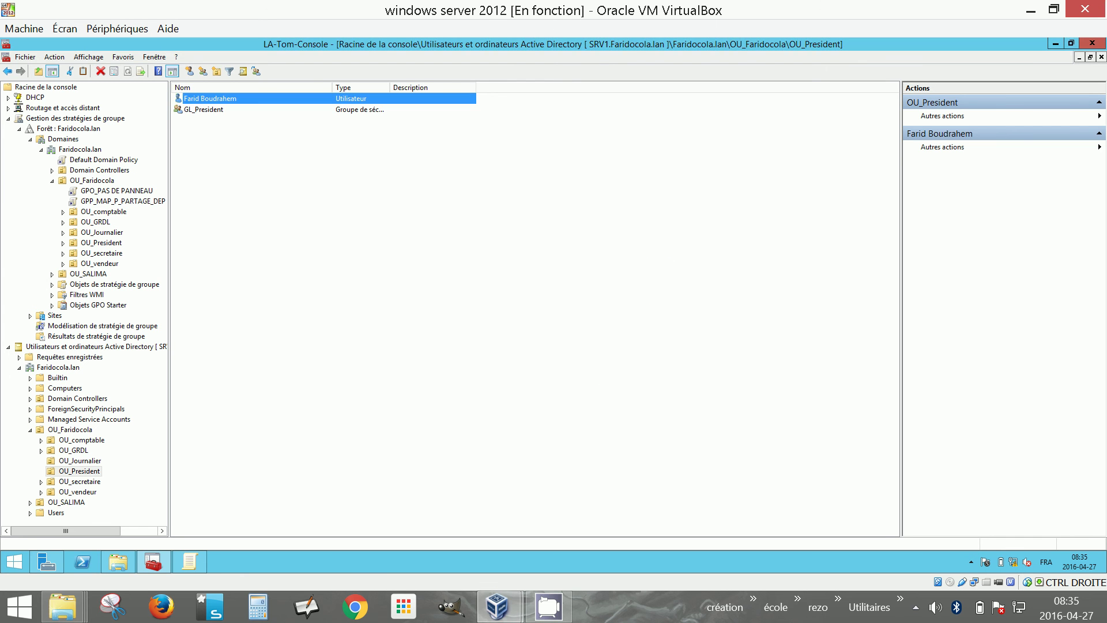
# On the Windows 7 VM, send Ctrl-Alt-Suppr and choose Changer d'utilisateur > Autre utilisateur
pyautogui.moveTo(497, 607)
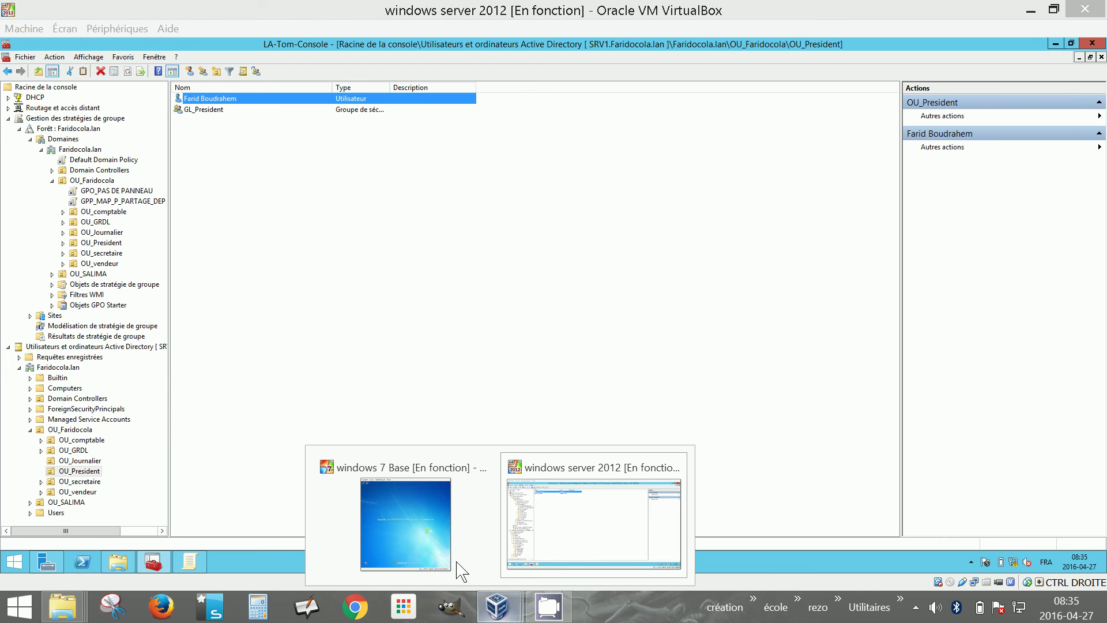
pyautogui.click(420, 548)
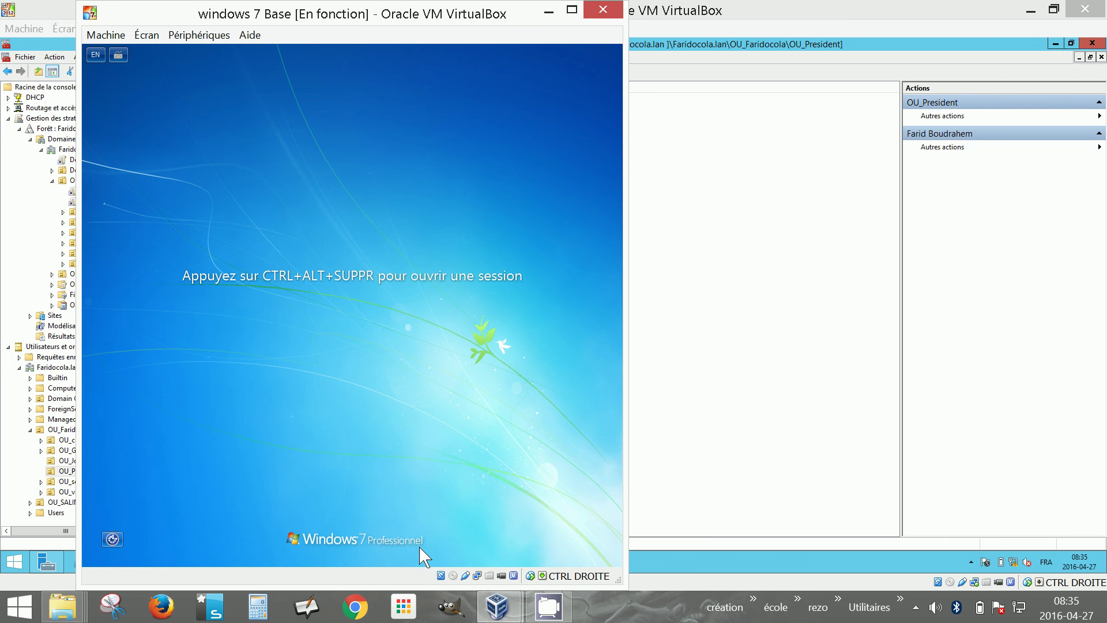
pyautogui.click(121, 38)
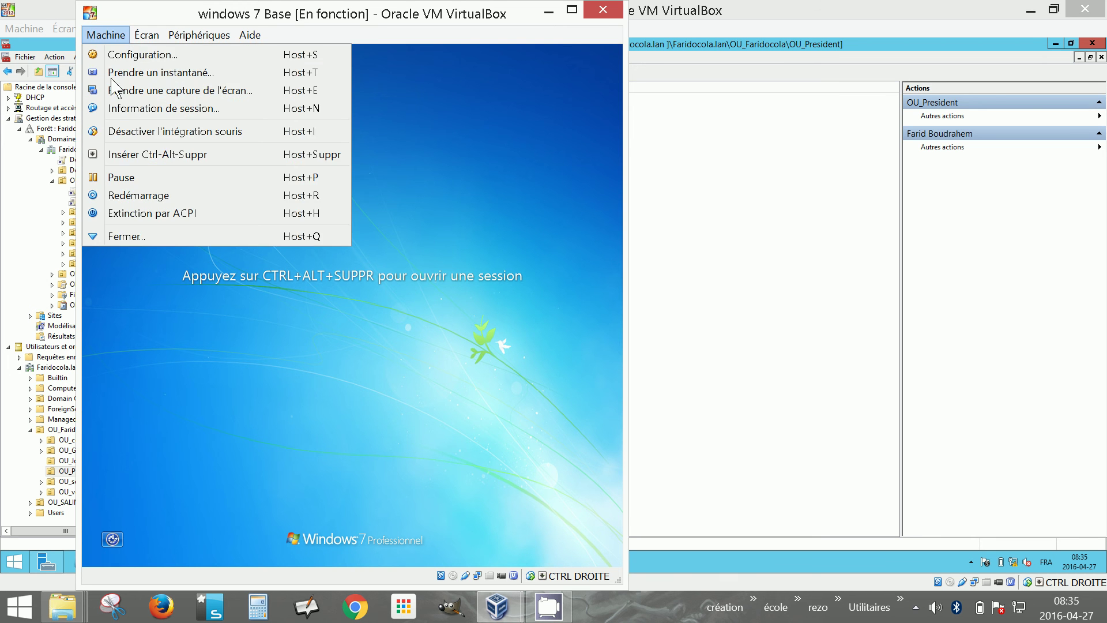
pyautogui.click(123, 150)
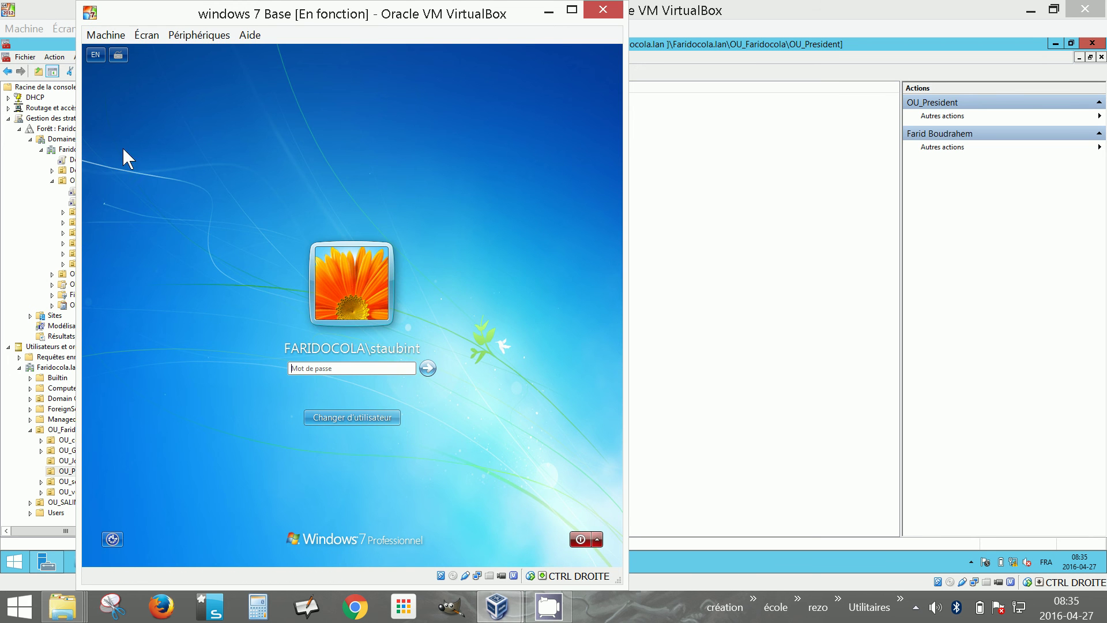
pyautogui.click(372, 416)
pyautogui.click(398, 345)
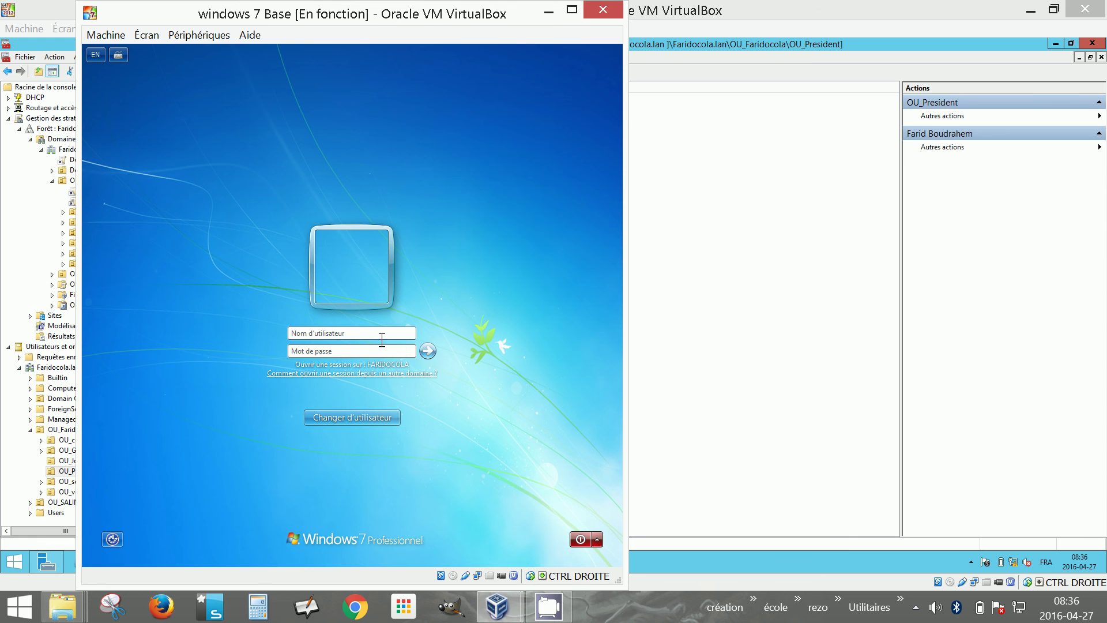
# Log on with the OU_President domain user's username and password
pyautogui.click(337, 352)
pyautogui.write('••')
pyautogui.press('BackSpace')
pyautogui.write('••')
pyautogui.press('Return')
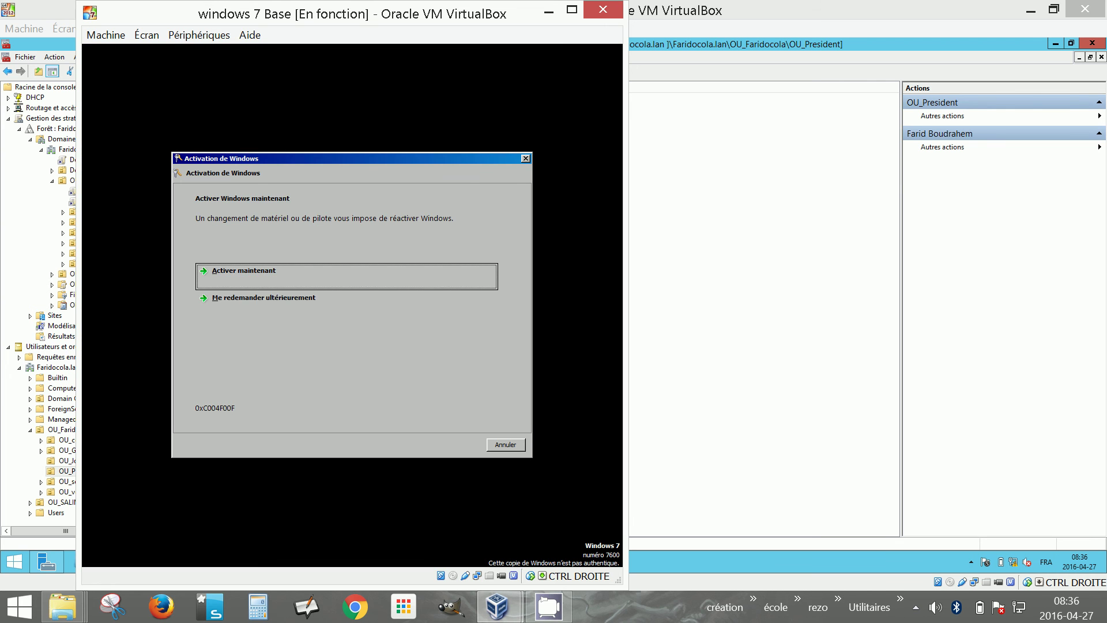
# Dismiss the Windows activation prompt and open Ordinateur from the Start menu to see drive P:
pyautogui.click(525, 158)
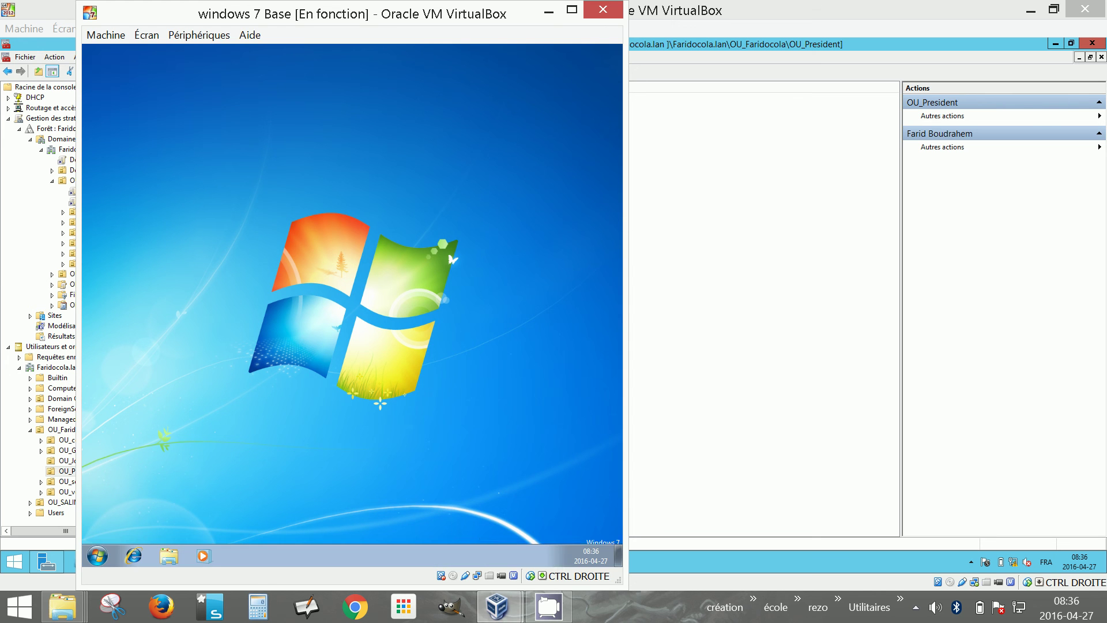
pyautogui.click(86, 566)
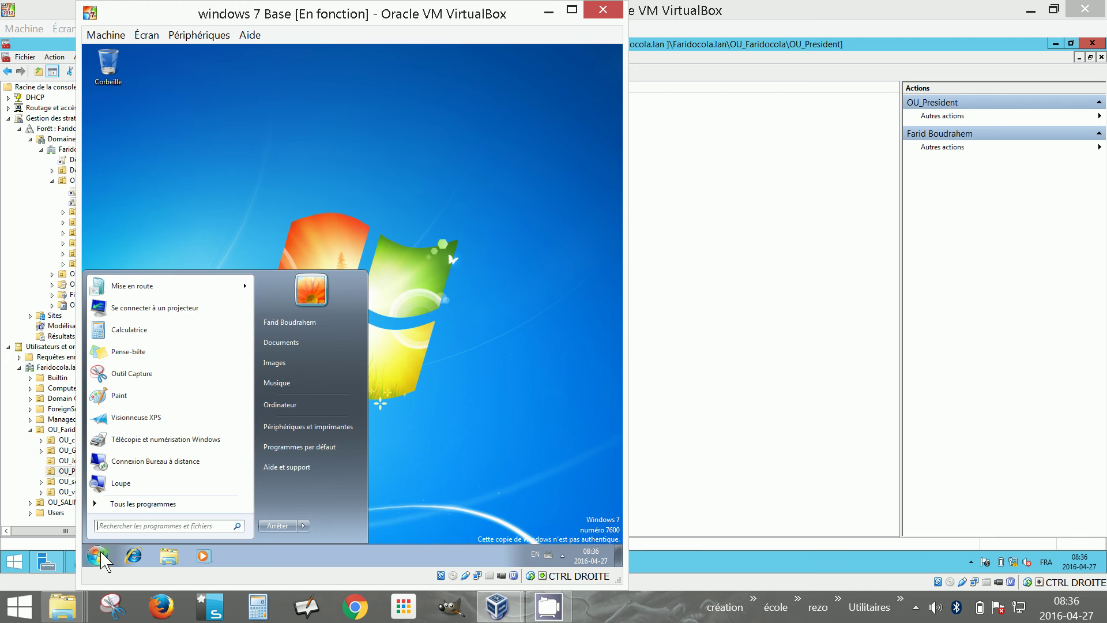
pyautogui.click(279, 405)
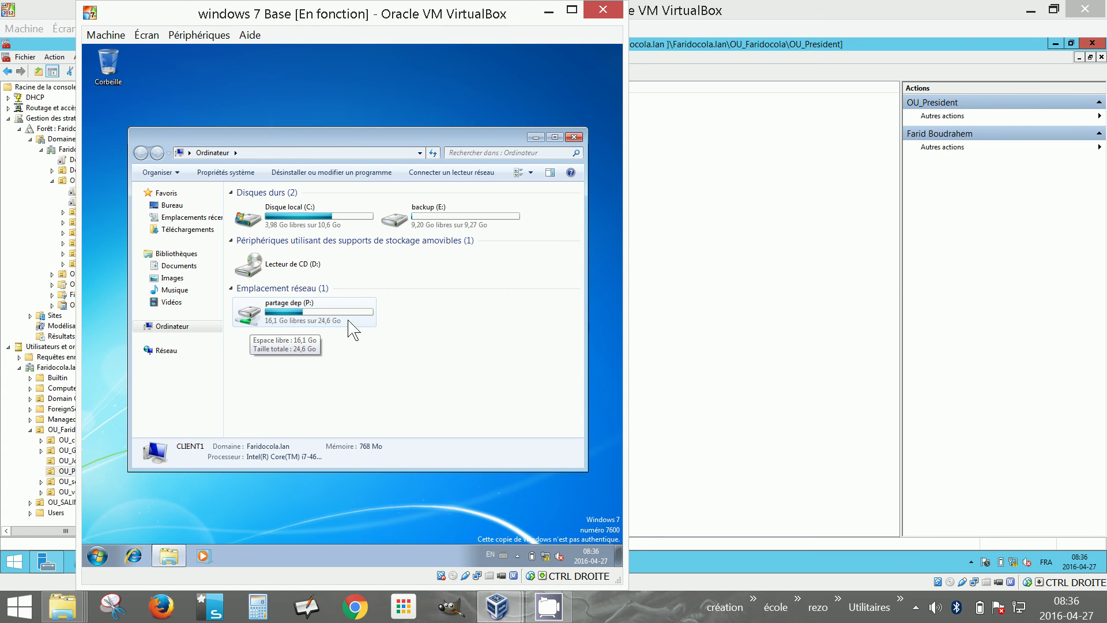
# Run gpupdate /force from the Start menu and accept logging off
pyautogui.click(98, 557)
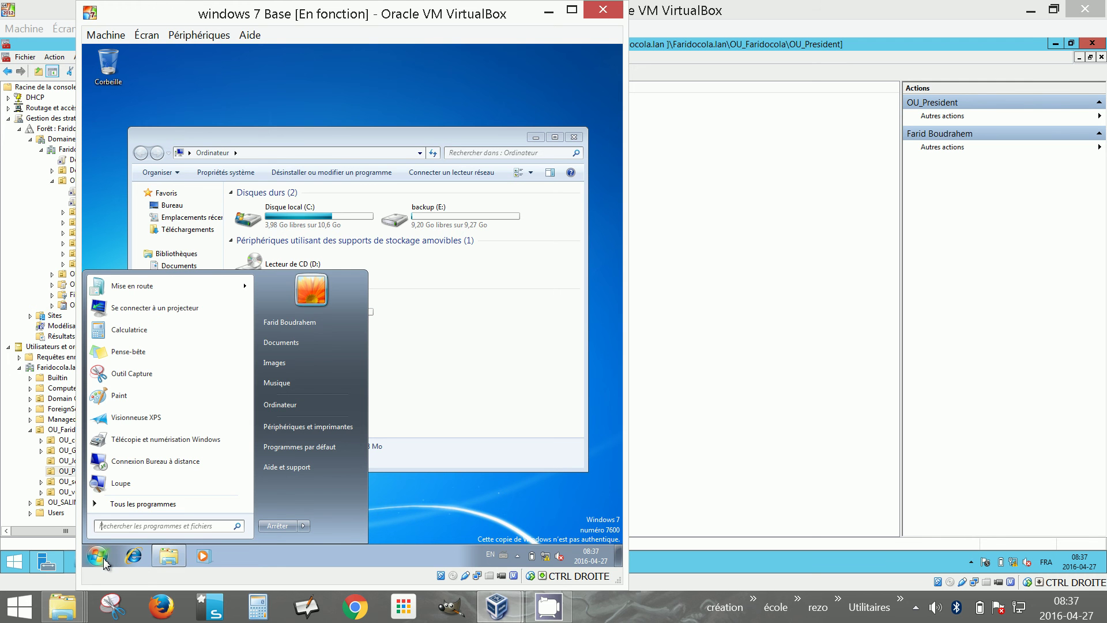
pyautogui.write('gpupdate')
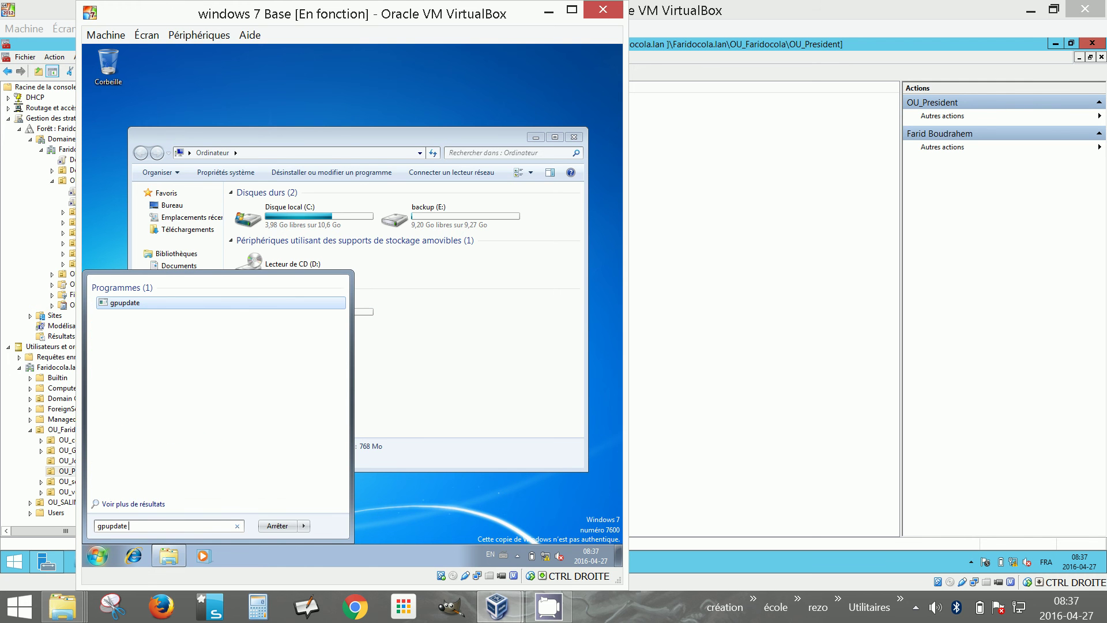
pyautogui.write(' /force')
pyautogui.press('Return')
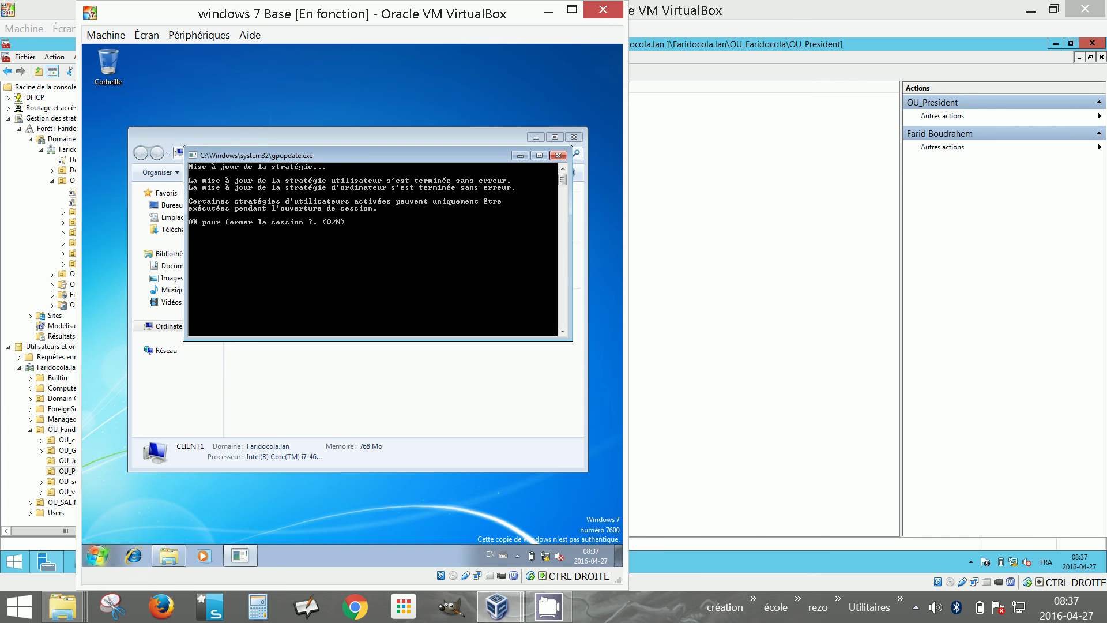
pyautogui.press('Return')
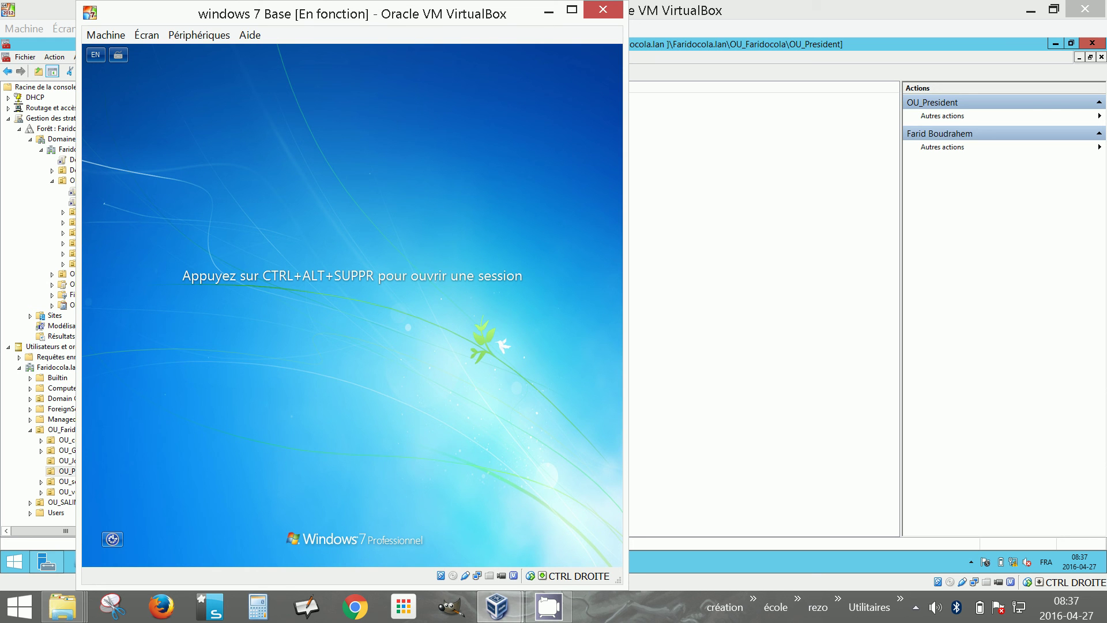
pyautogui.click(117, 36)
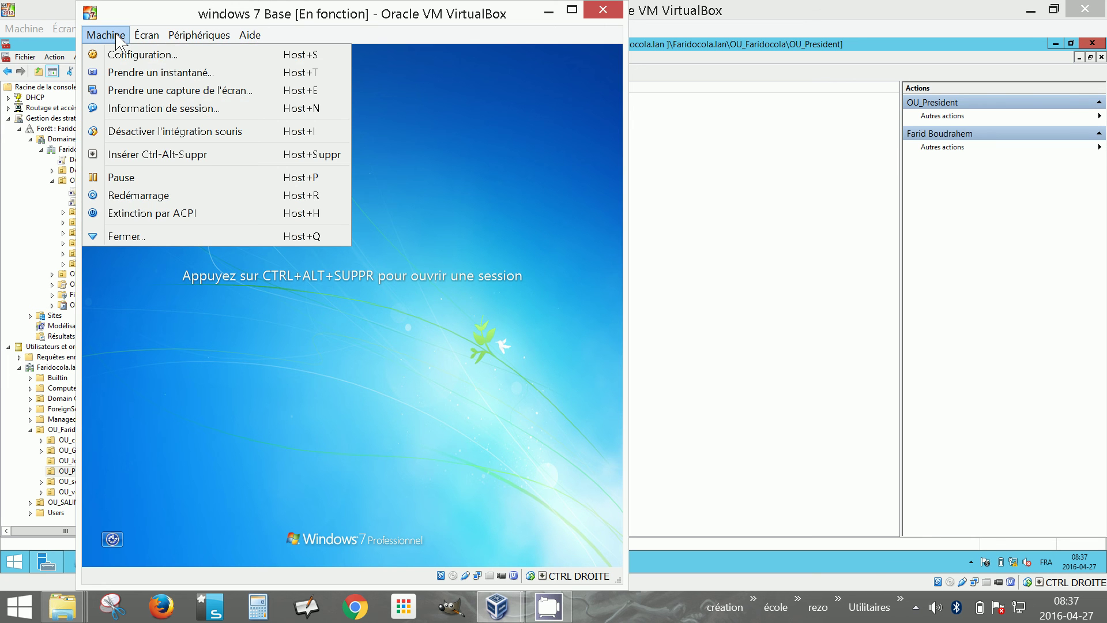
pyautogui.click(916, 609)
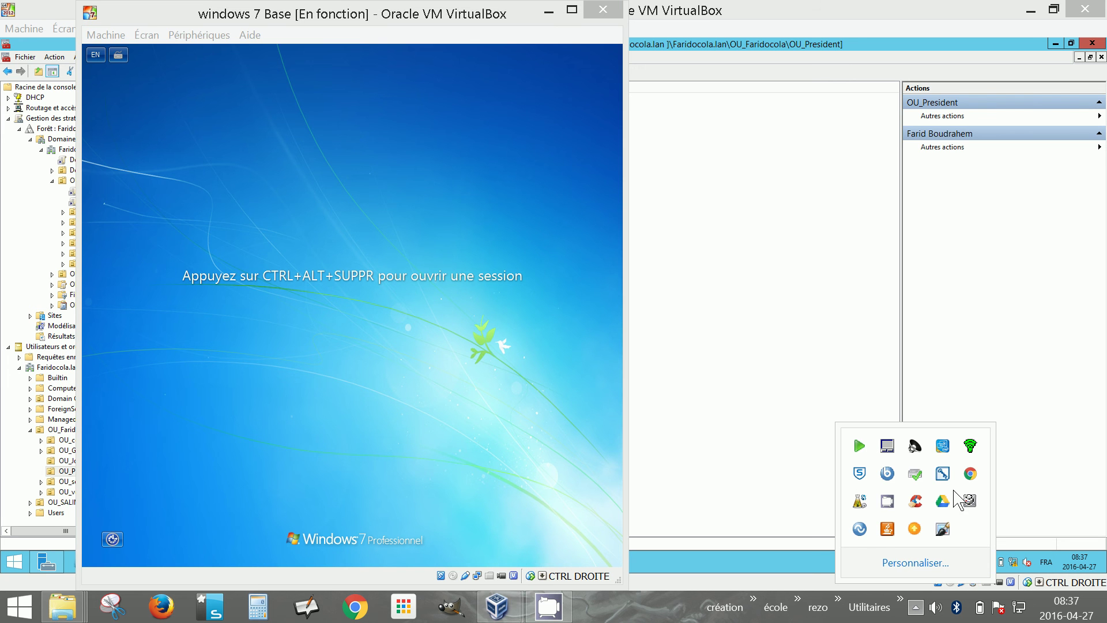
pyautogui.rightClick(886, 501)
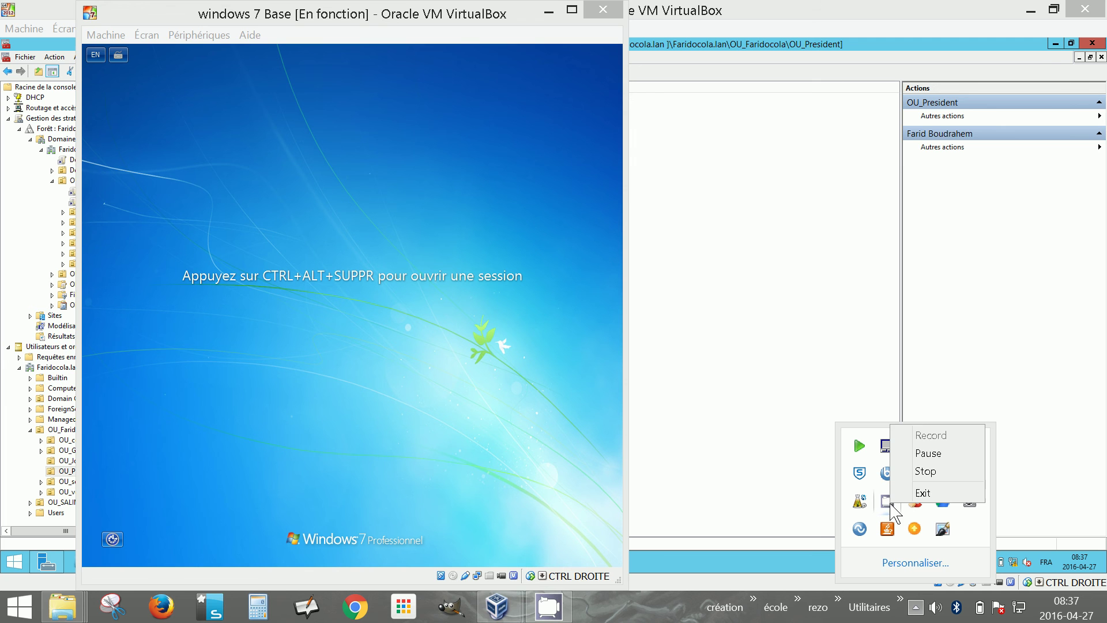
pyautogui.click(920, 471)
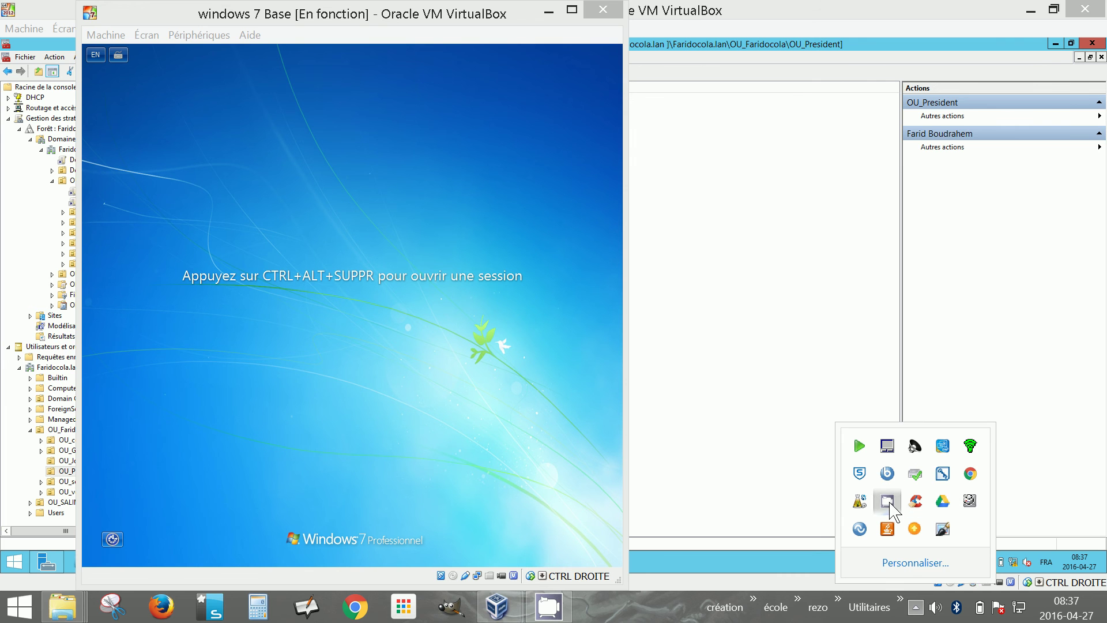